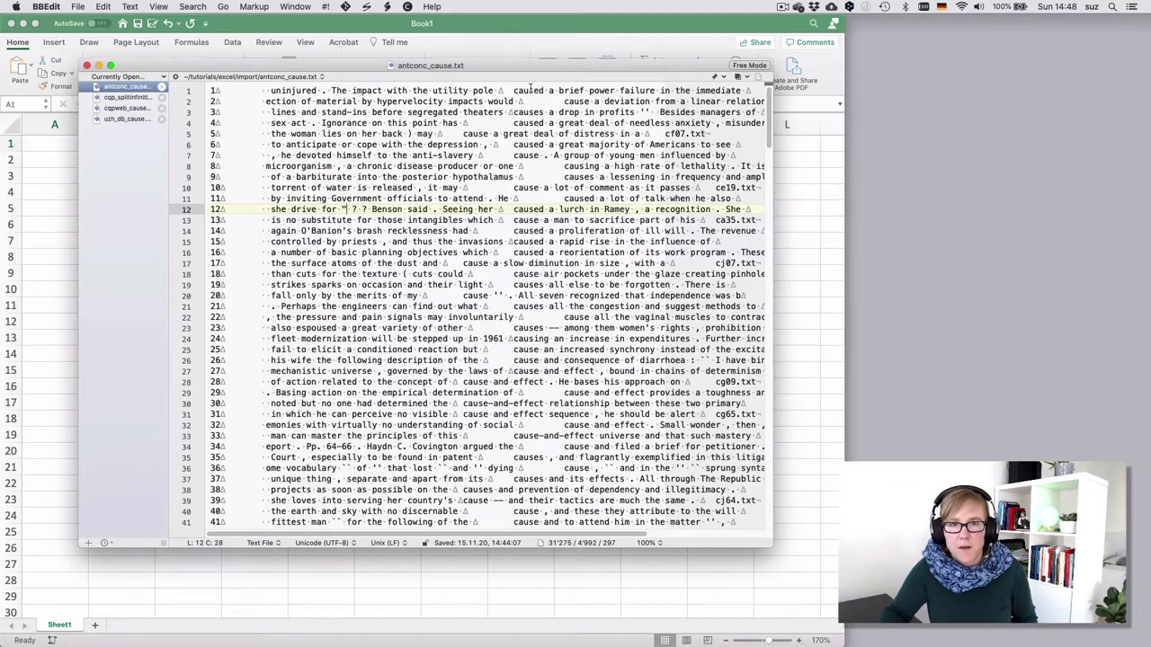
# - Reveal the tab before the file name ca24.txt in the current concordance, then deselect it
pyautogui.hscroll(5, 607, 85)
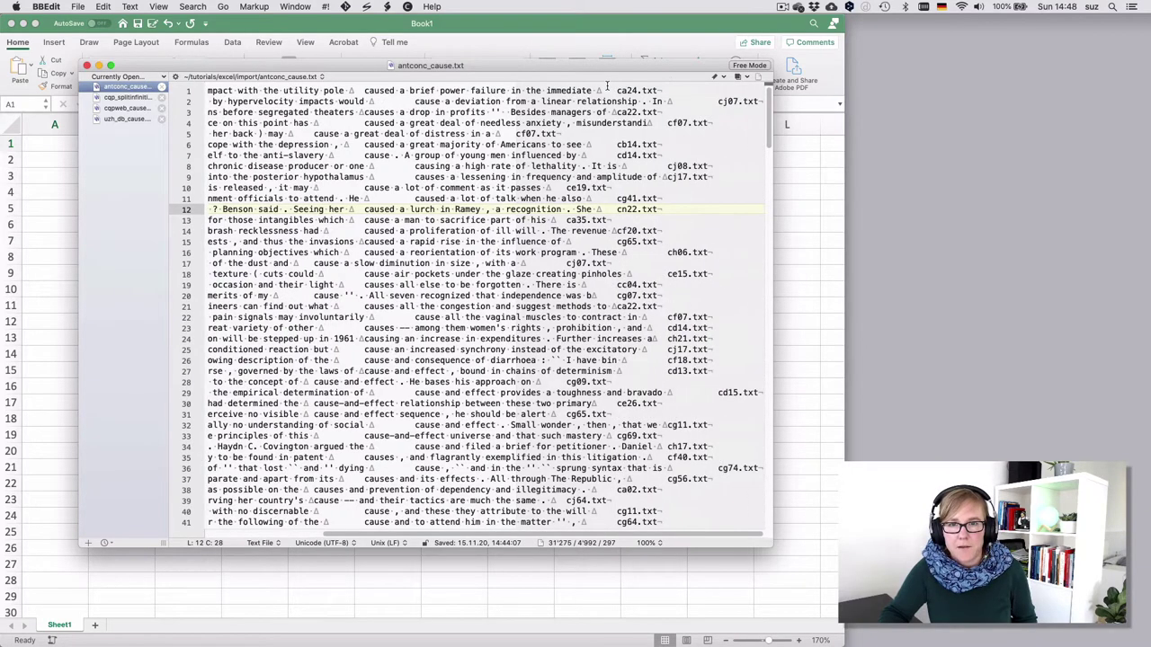
pyautogui.doubleClick(605, 90)
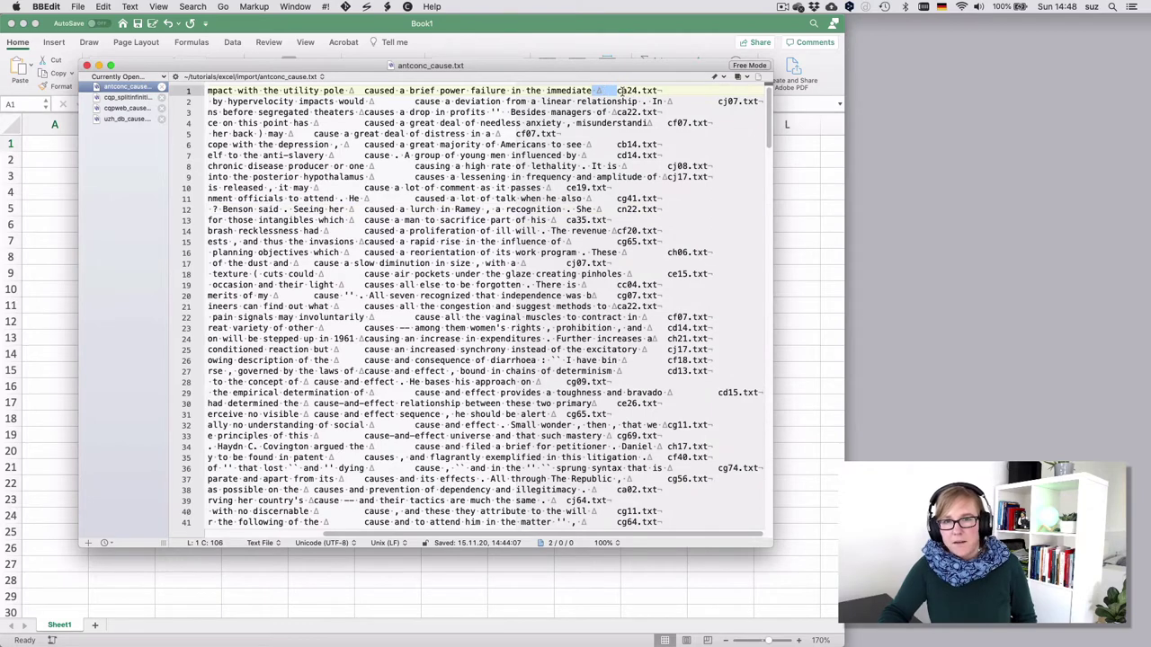
pyautogui.click(619, 90)
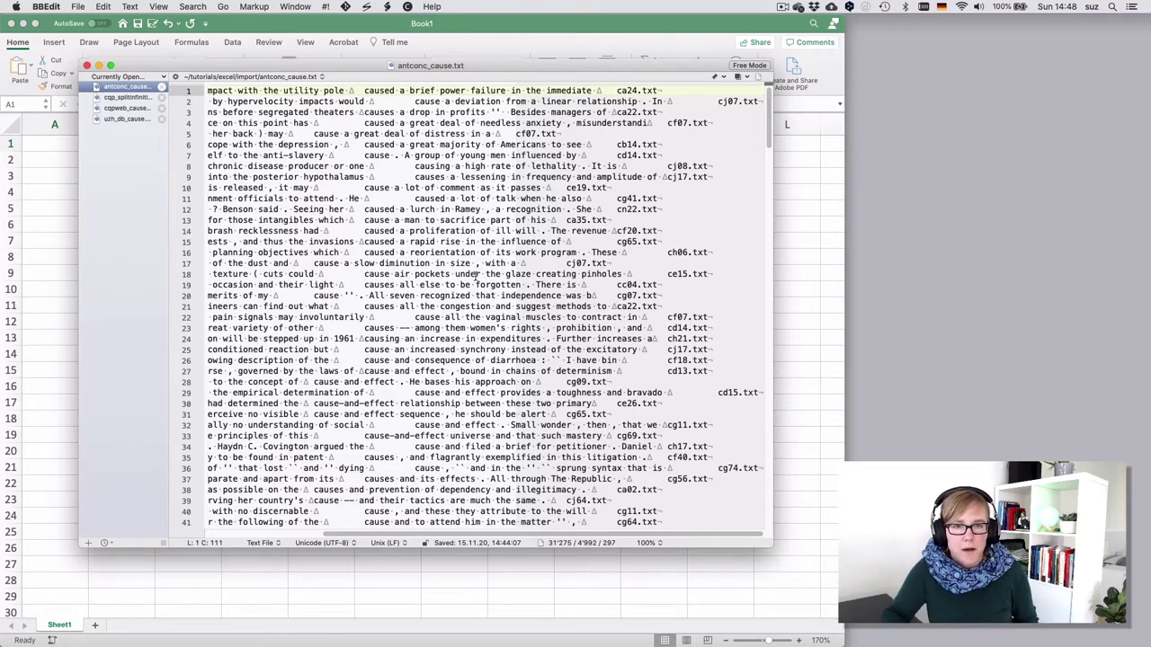
pyautogui.hscroll(-5, 473, 274)
pyautogui.scroll(-1, 474, 275)
pyautogui.scroll(1, 474, 275)
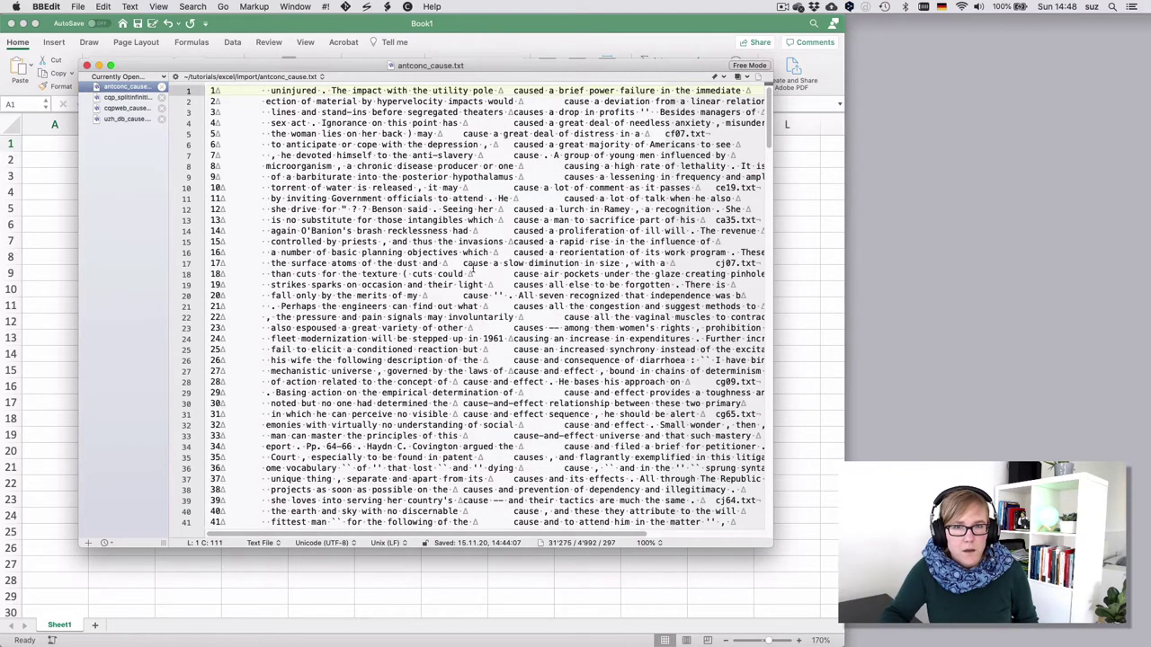
# - Open cqp_splitinfinitive.txt and highlight the tabs after 'afraid' and 'communities'
pyautogui.click(128, 98)
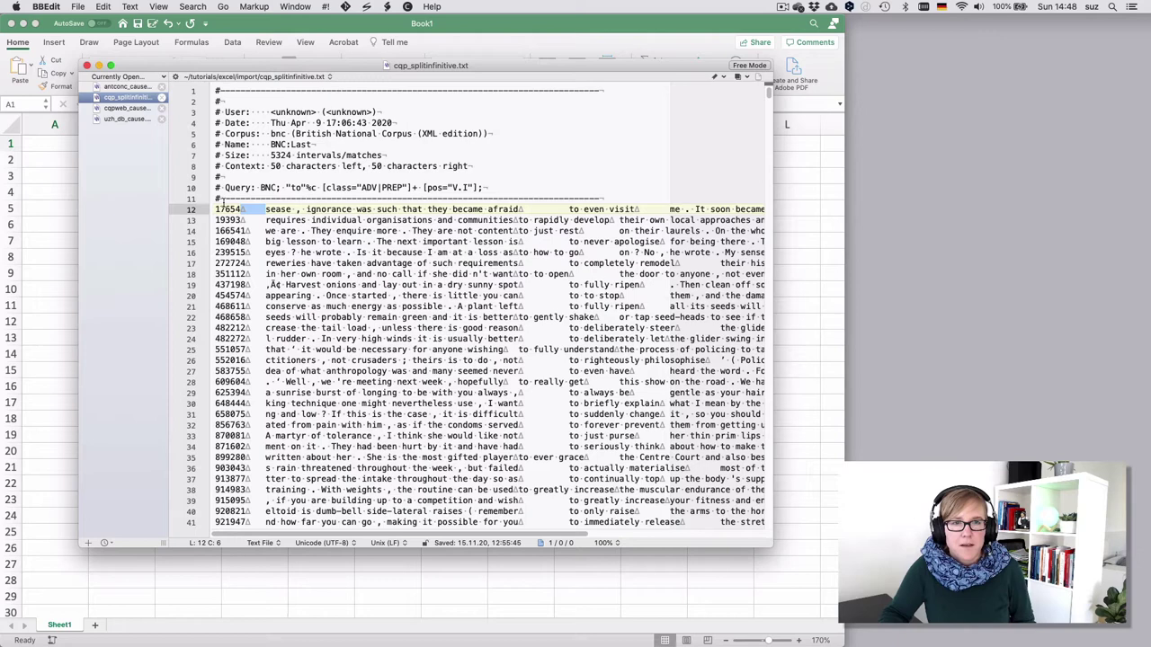
pyautogui.moveTo(290, 220); pyautogui.dragTo(351, 220)
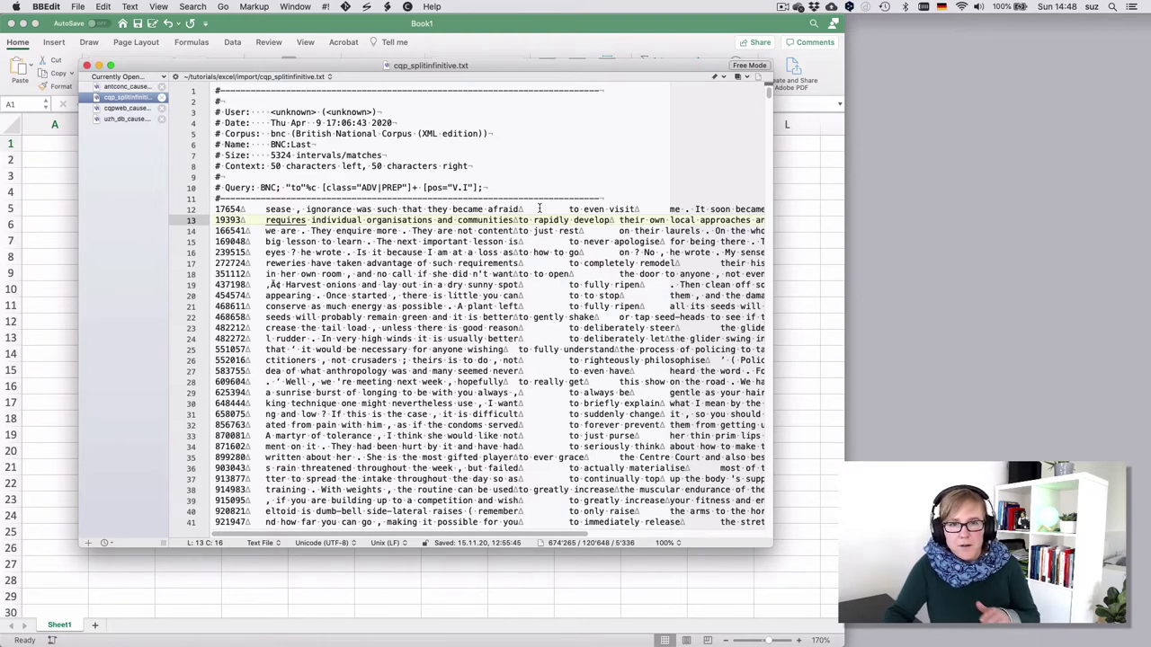
pyautogui.doubleClick(540, 208)
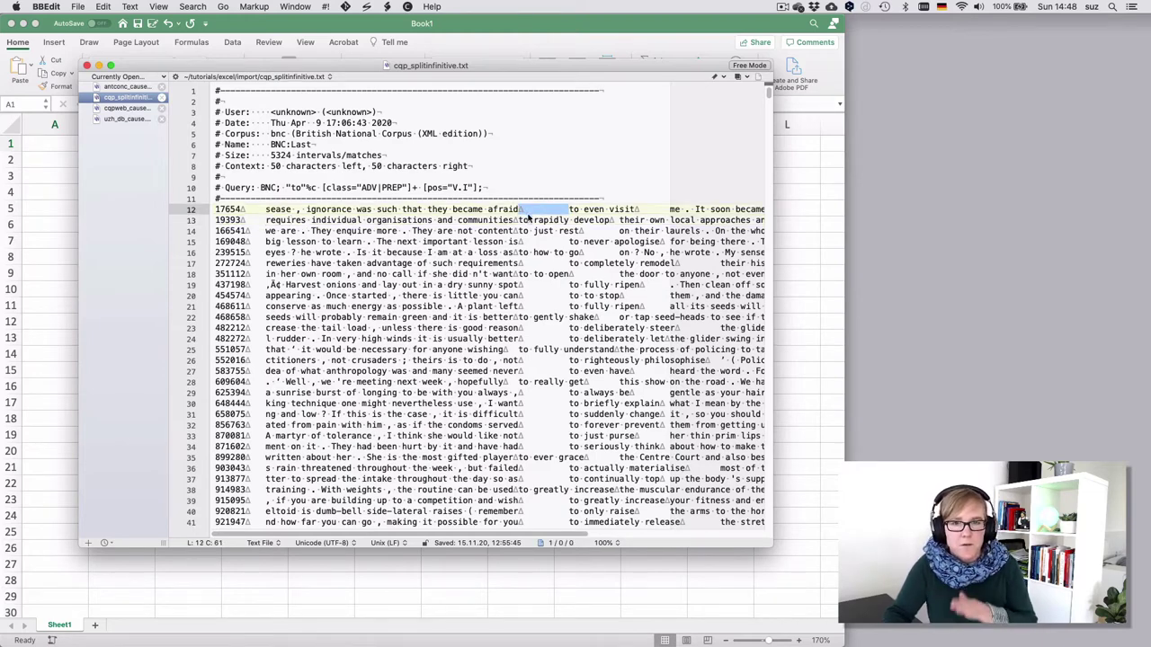
pyautogui.click(515, 221)
pyautogui.doubleClick(517, 220)
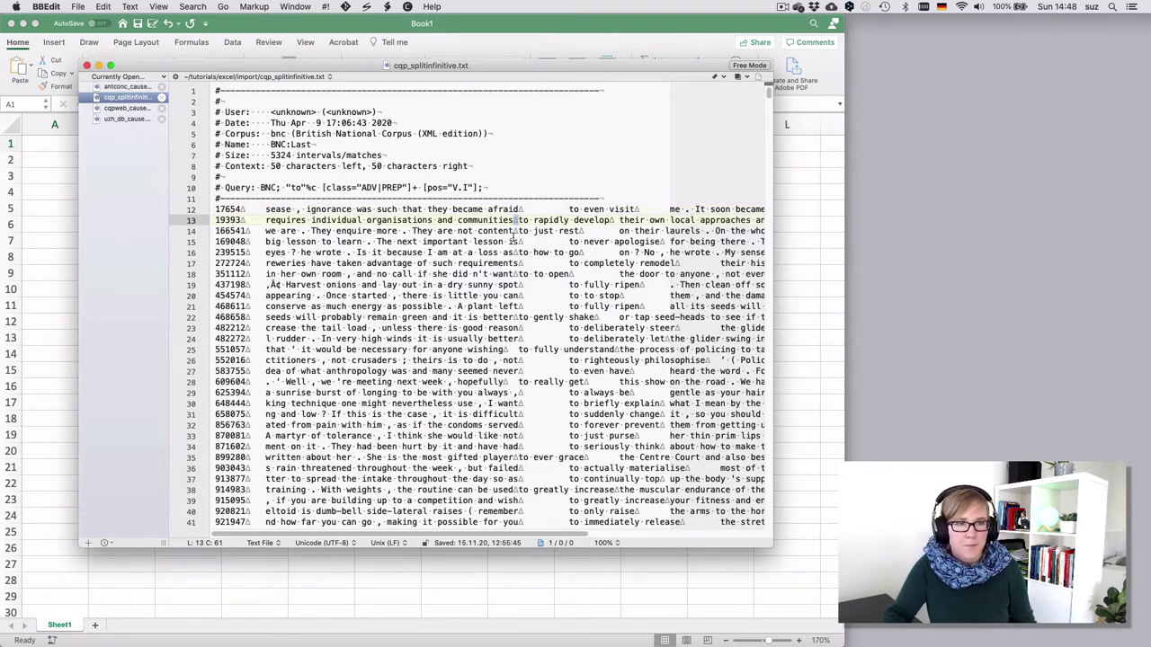
# - From the empty Excel workbook, start a File > Import of a text file
pyautogui.click(333, 31)
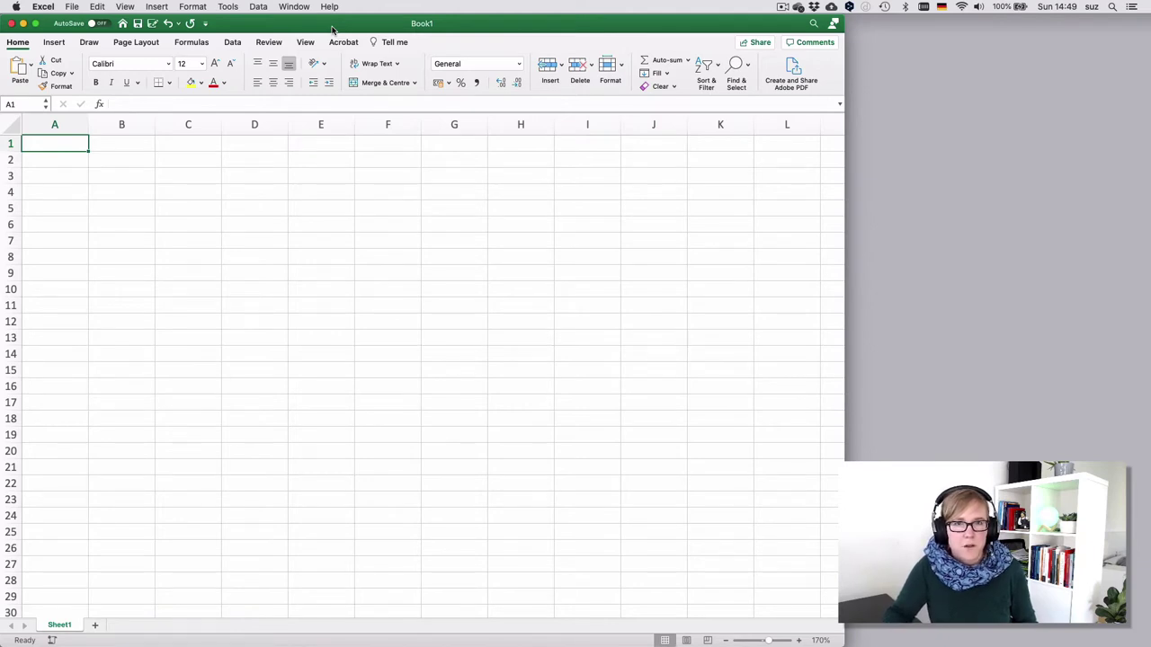
pyautogui.click(74, 7)
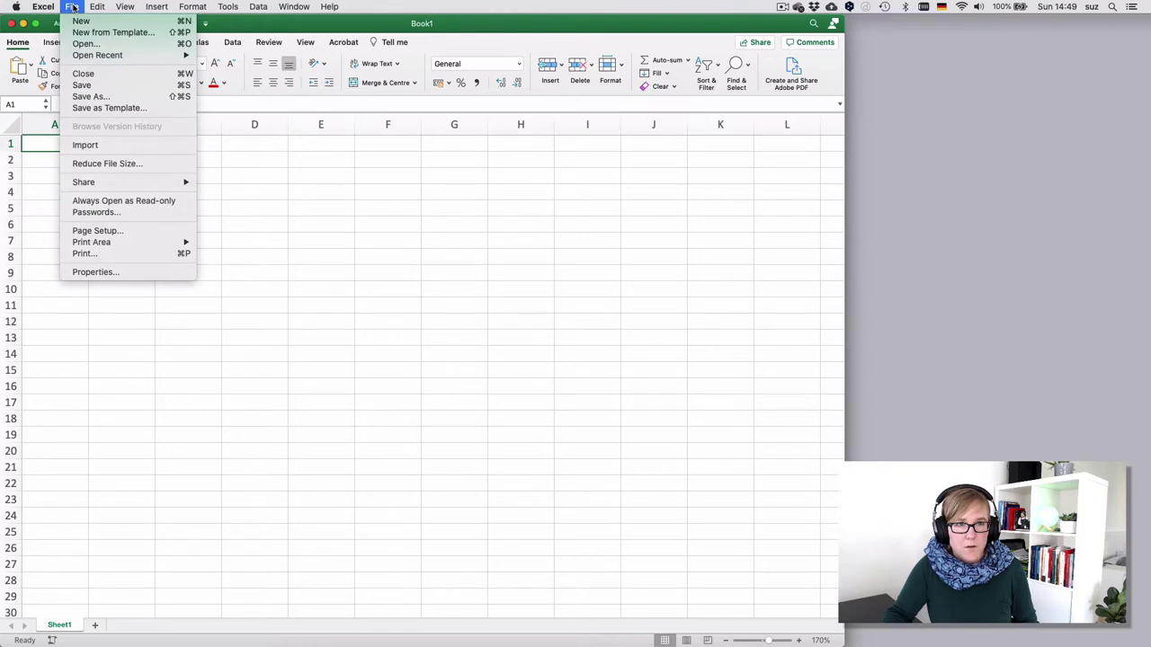
pyautogui.click(87, 146)
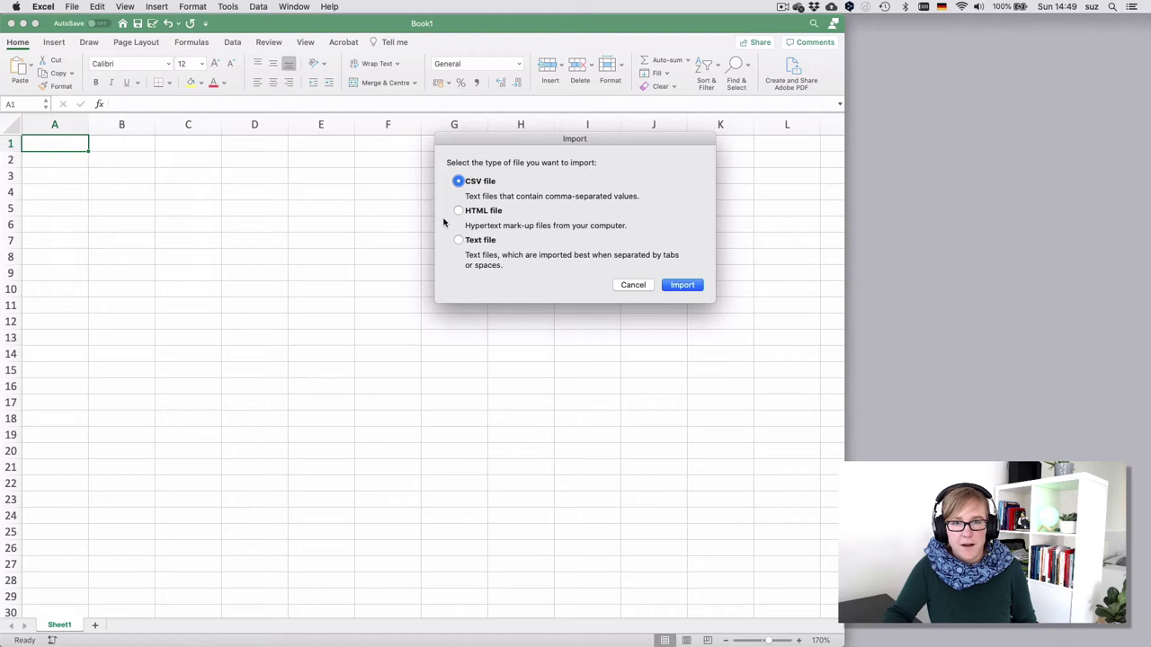
pyautogui.click(458, 240)
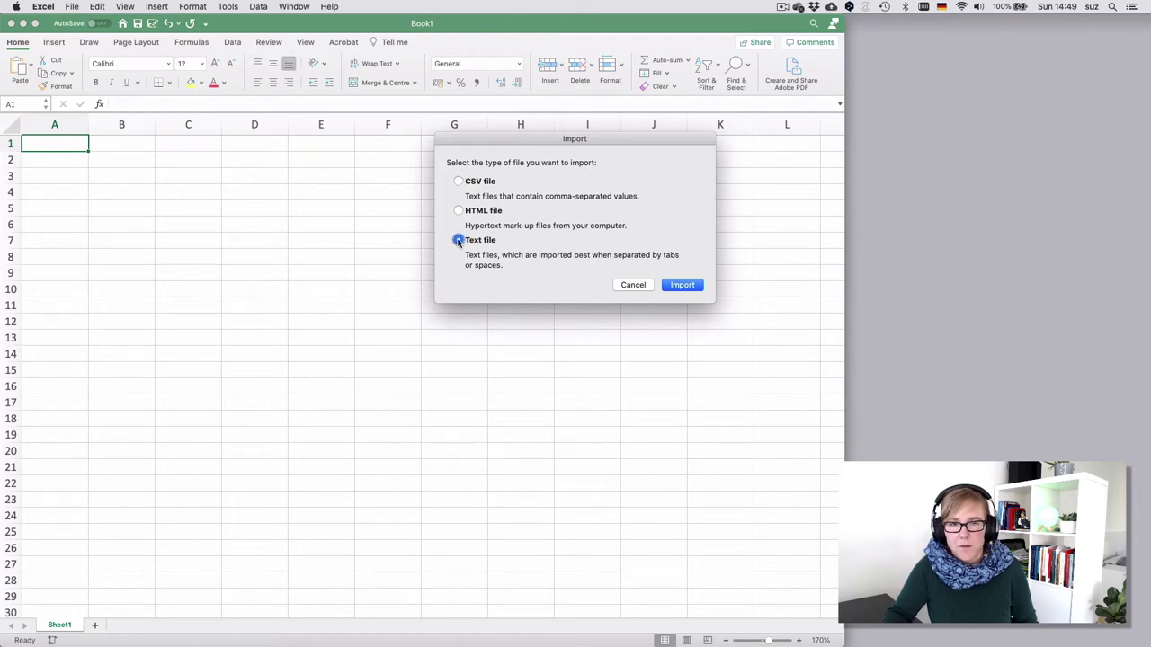
pyautogui.click(683, 288)
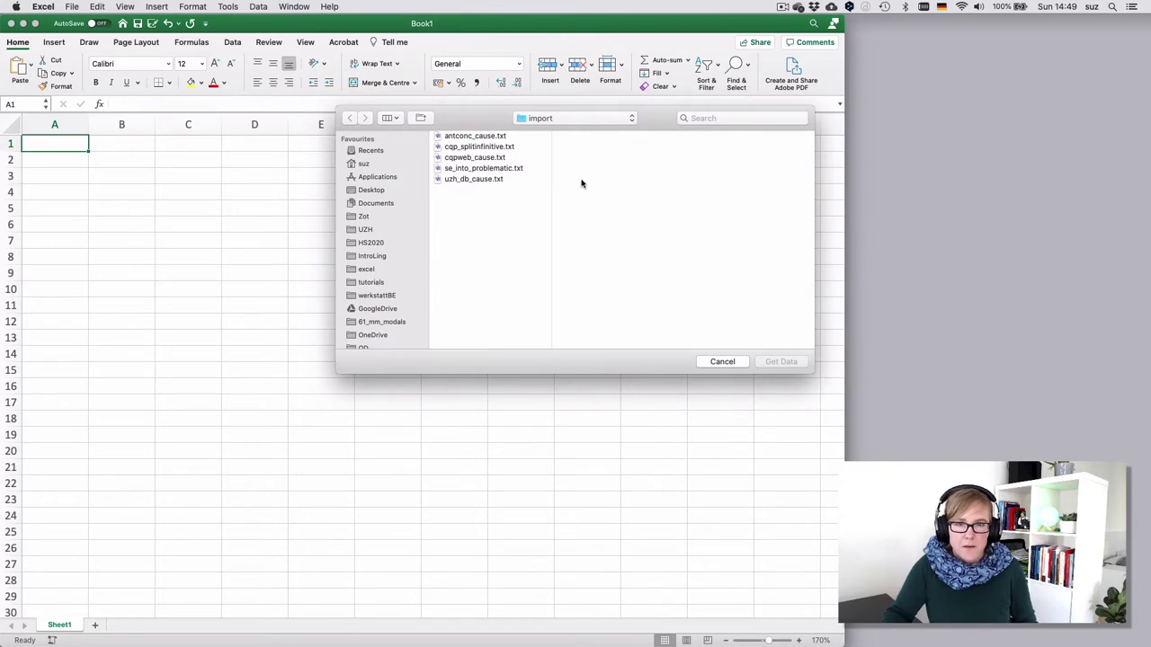
# - Pick antconc_cause.txt and load it into the Text Import Wizard
pyautogui.click(467, 138)
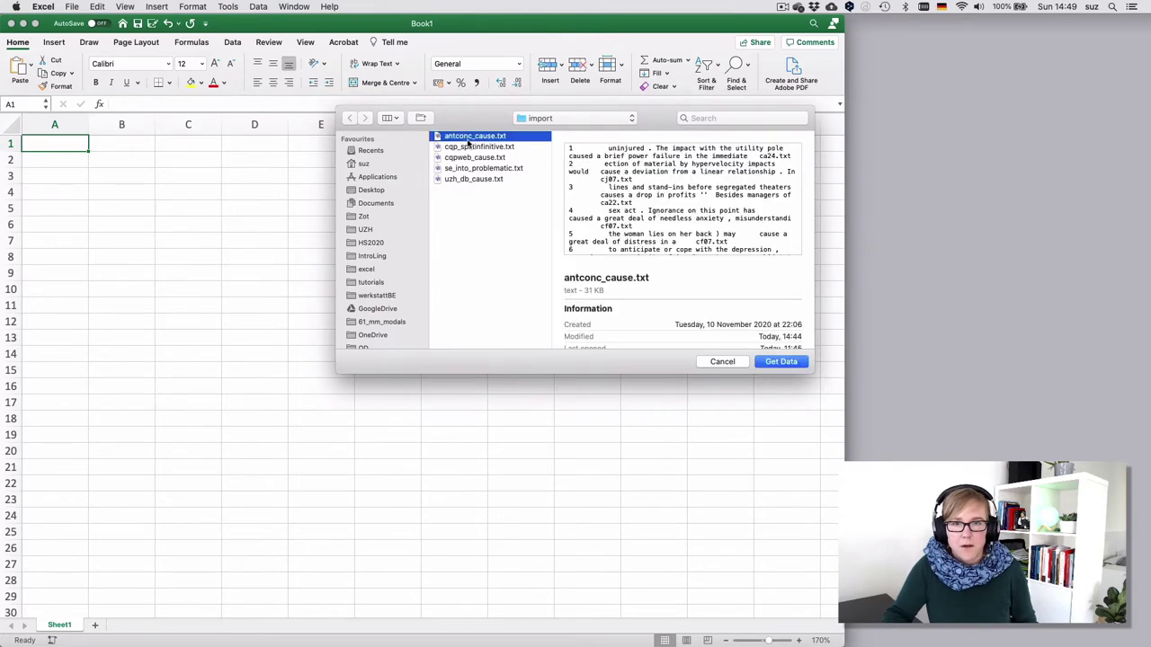
pyautogui.click(780, 363)
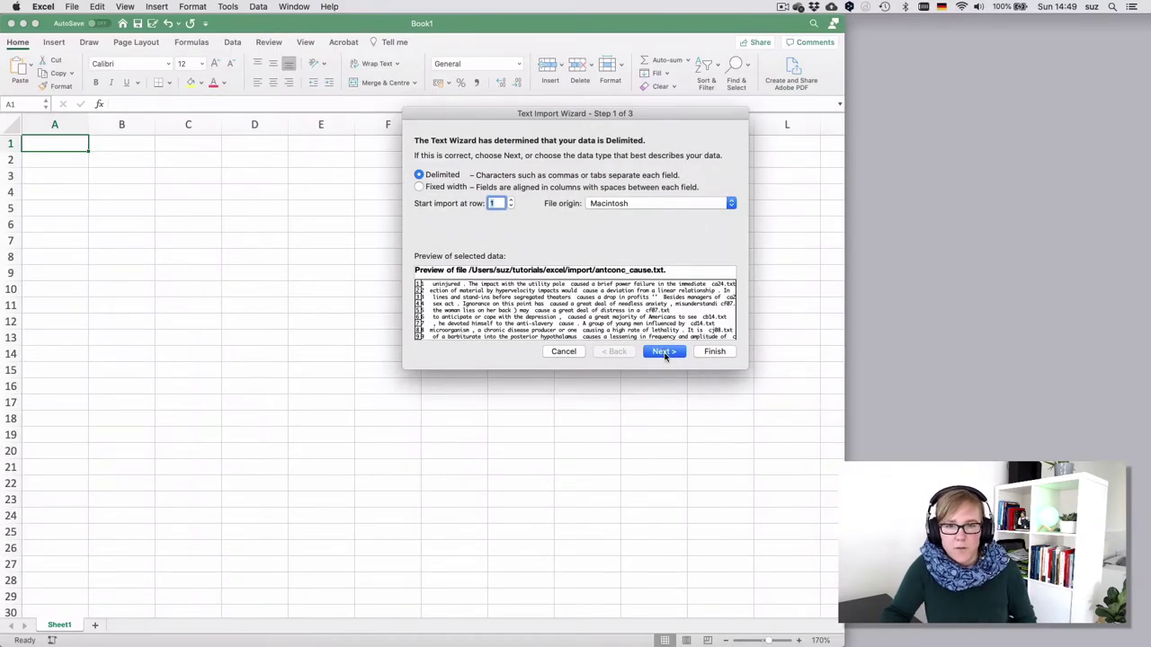
# - Split on Tab only, trying then removing Space, with Text qualifier set to none
pyautogui.click(665, 354)
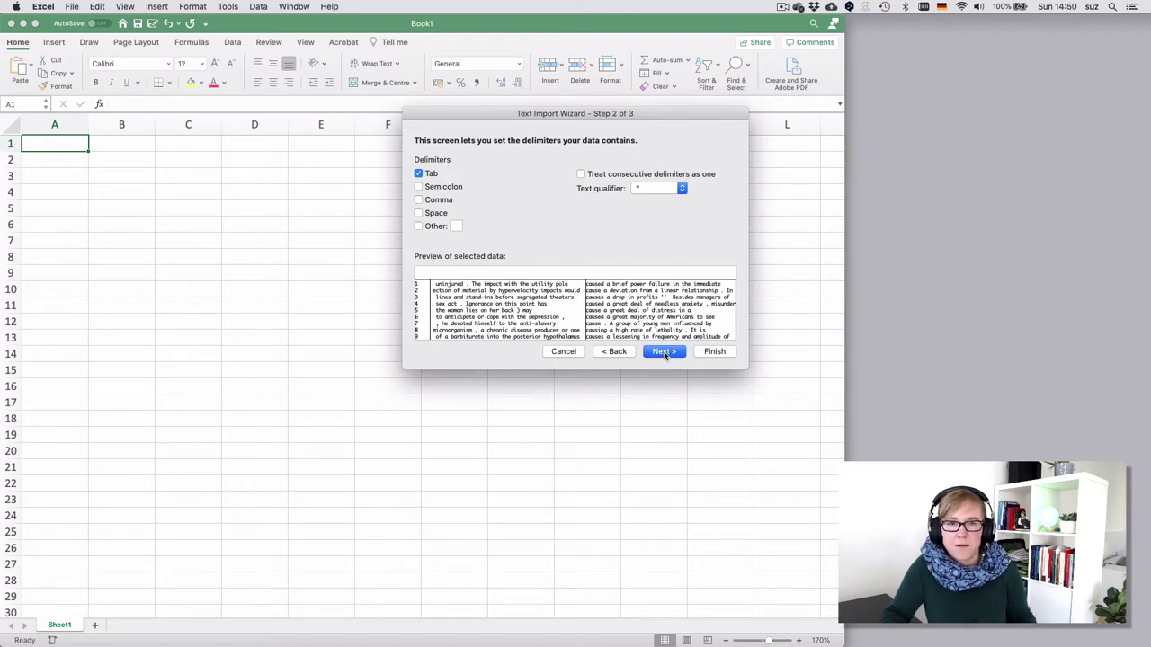
pyautogui.click(435, 214)
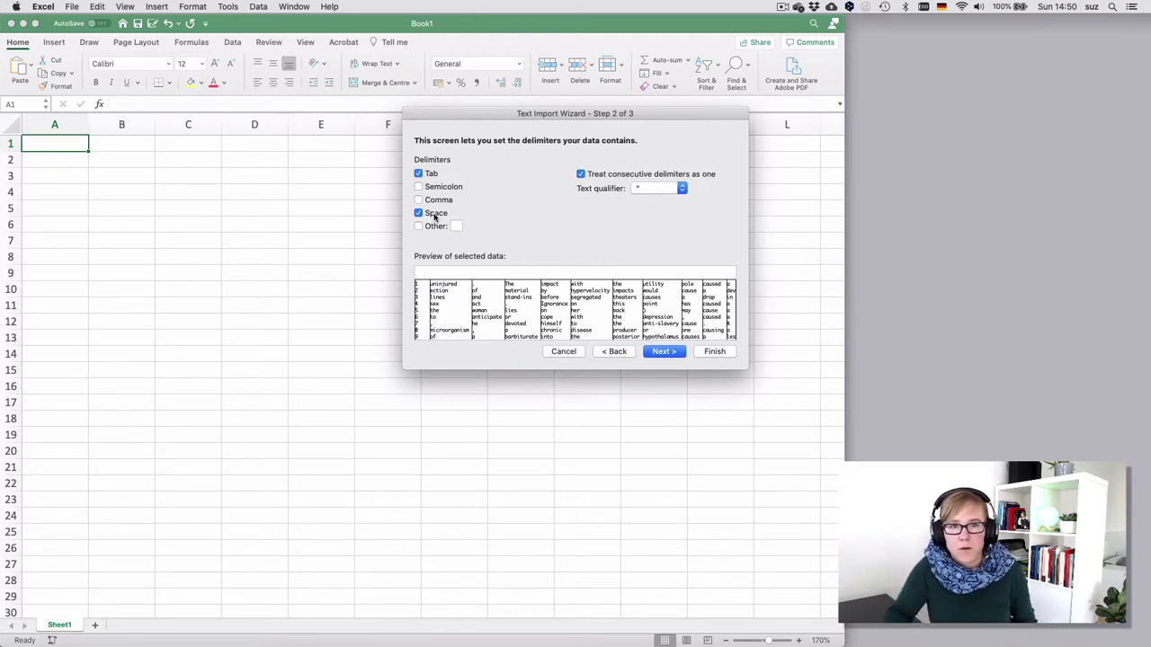
pyautogui.click(435, 214)
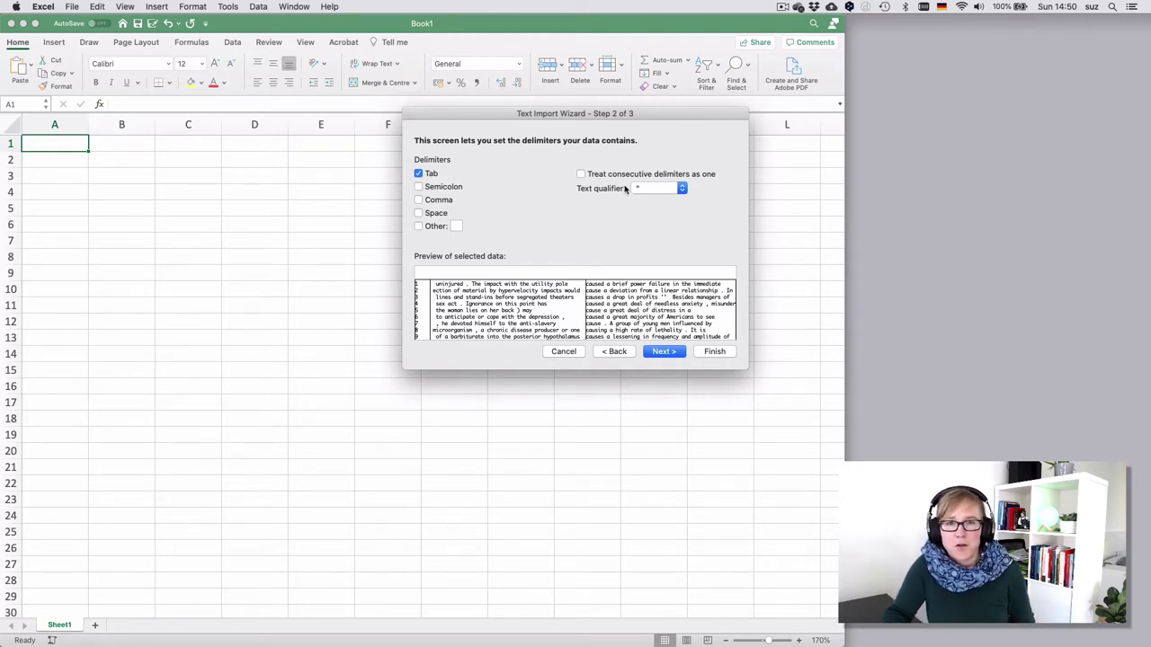
pyautogui.click(652, 189)
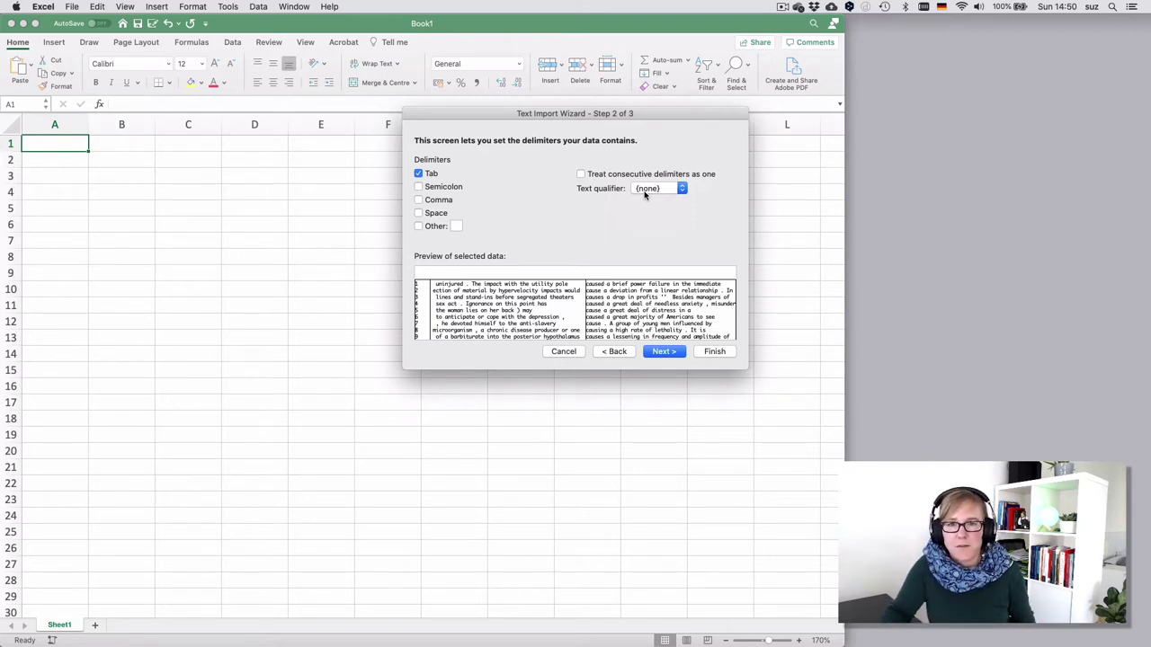
# - Finish the wizard and place the antconc_cause.txt data on the existing sheet at $A$1
pyautogui.click(665, 352)
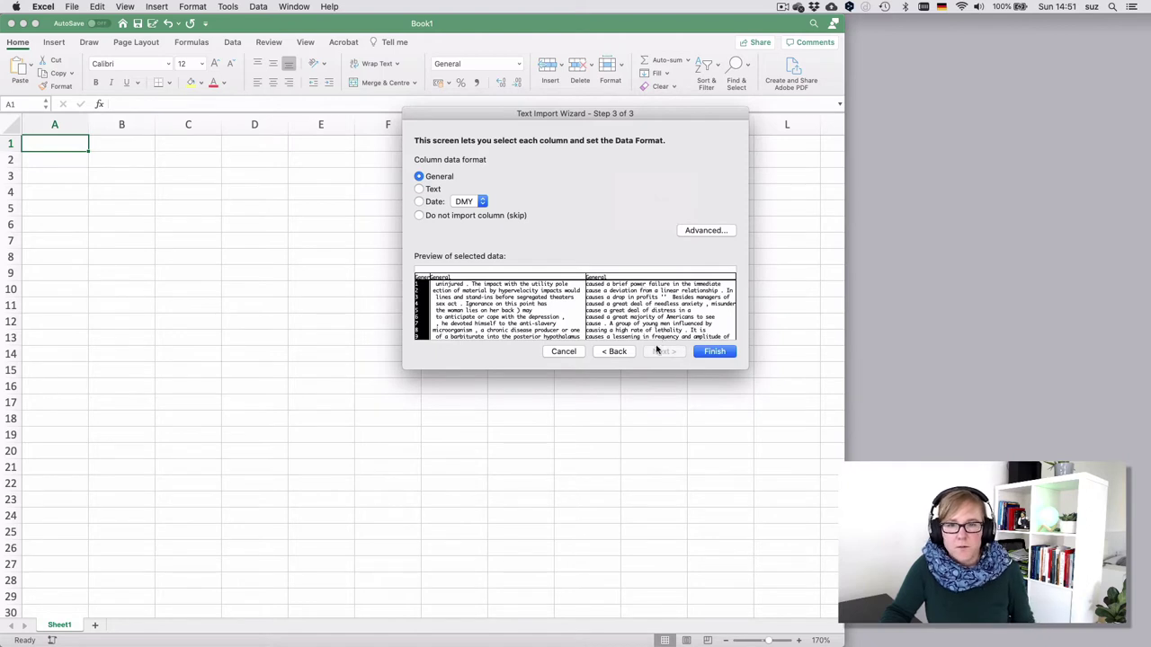
pyautogui.click(714, 351)
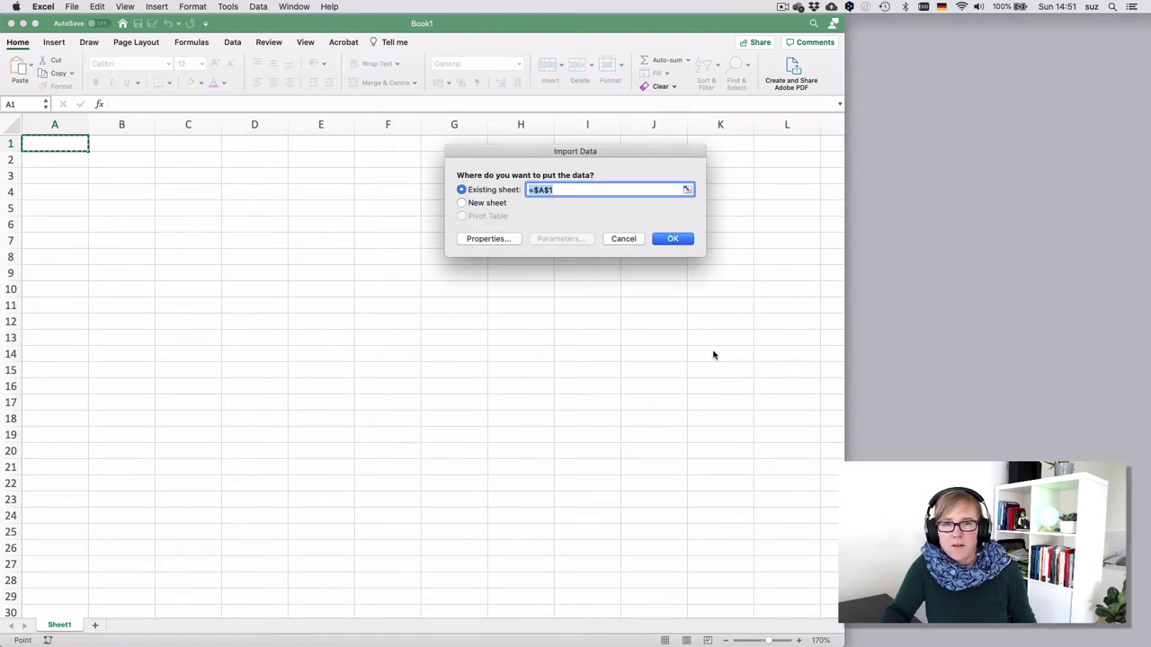
pyautogui.click(669, 244)
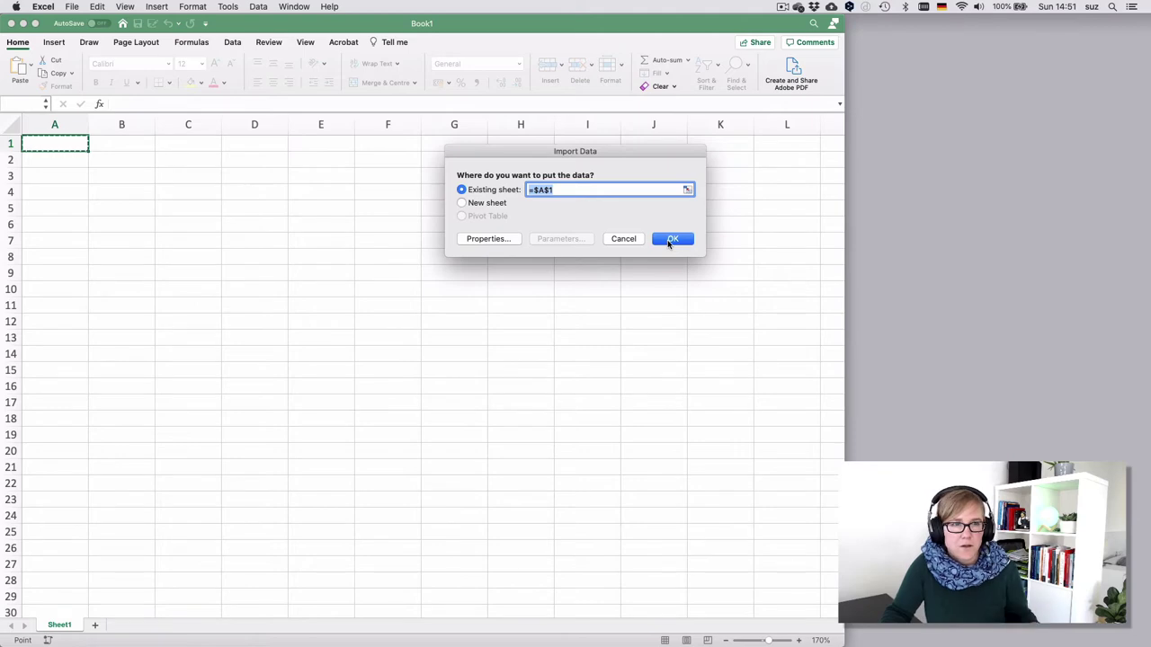
pyautogui.click(669, 240)
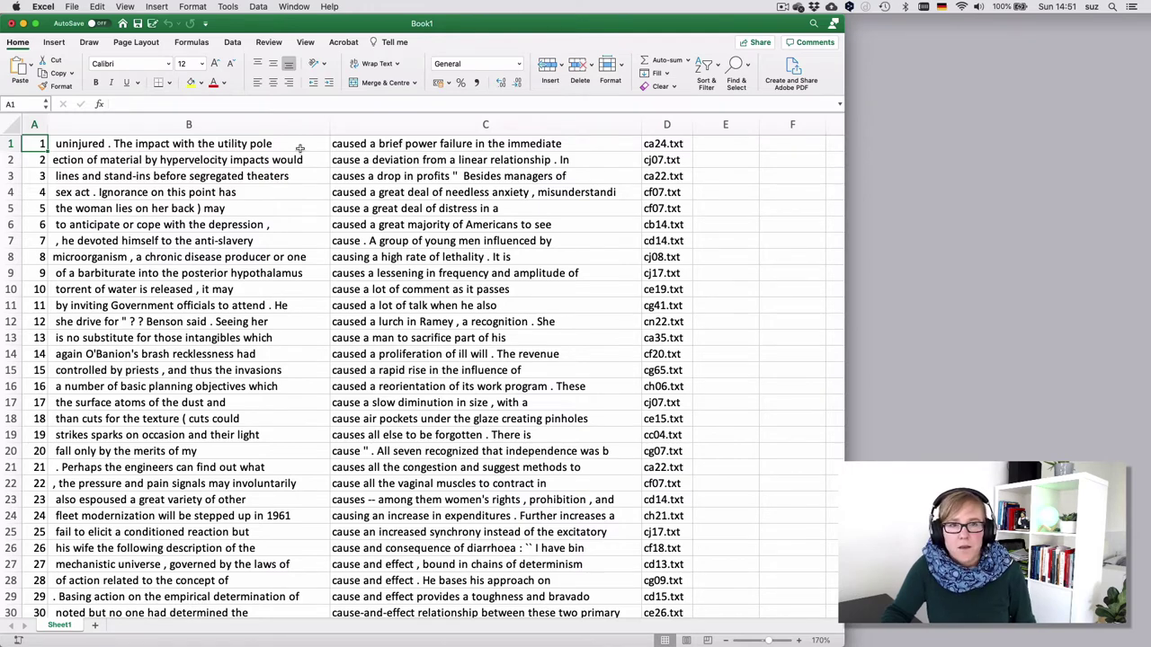
# - Insert an empty row above the first data row
pyautogui.click(9, 144)
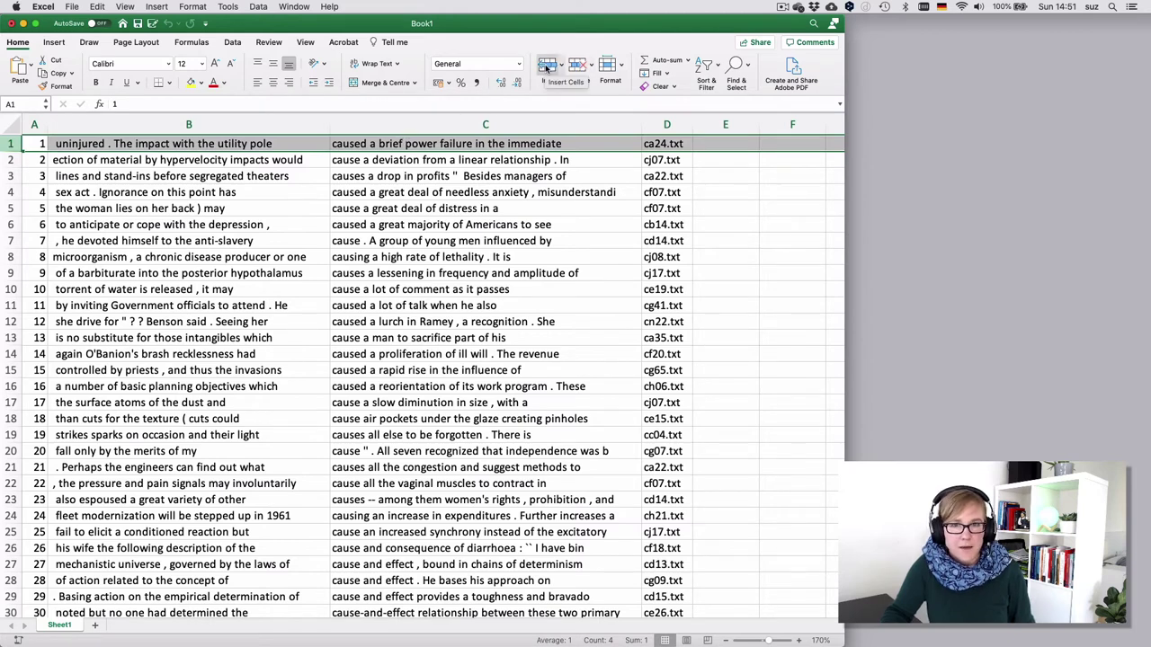
pyautogui.click(562, 68)
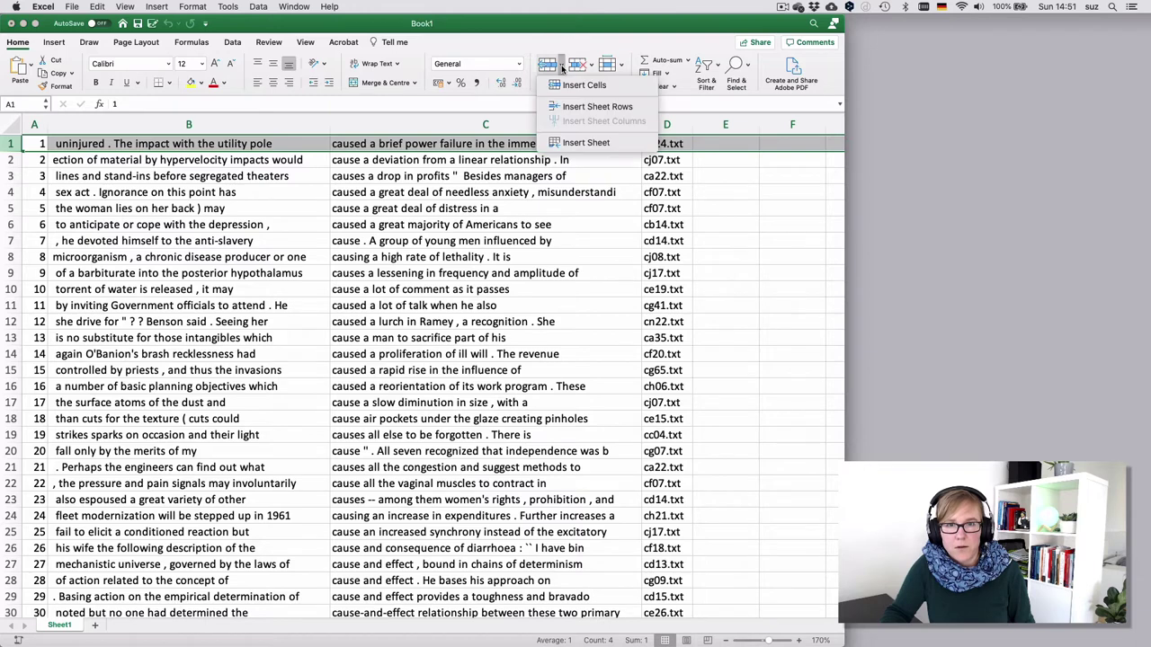
pyautogui.click(580, 108)
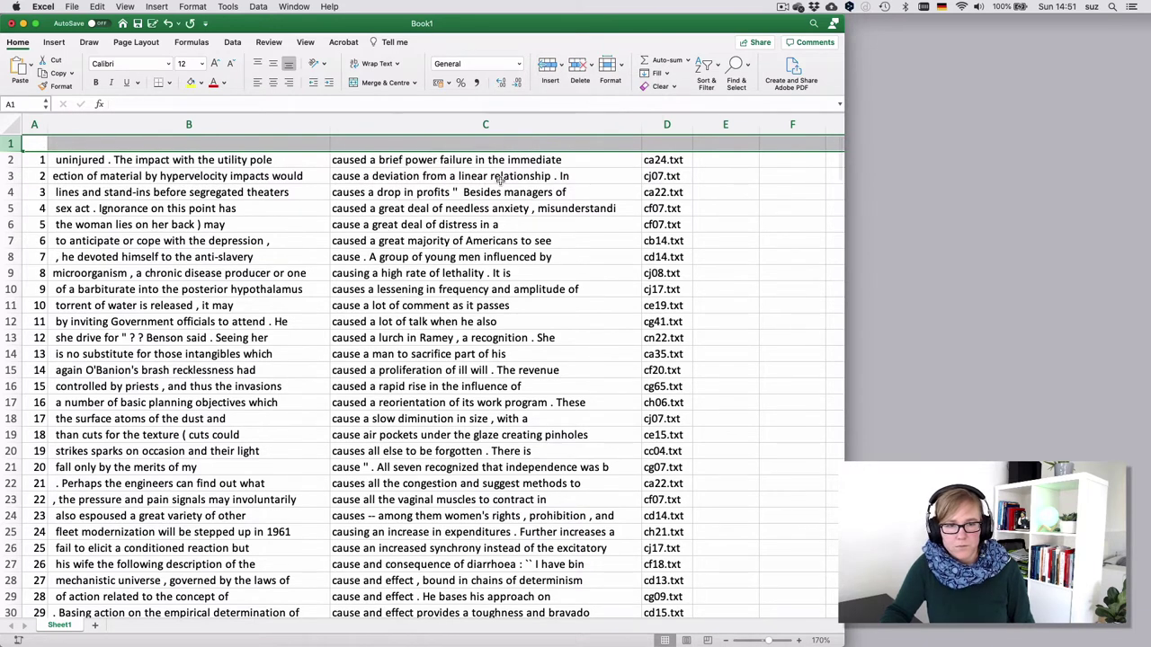
# - Enter the headers No, LEFT, MATCH and FILE.ID in cells A1–D1
pyautogui.click(31, 145)
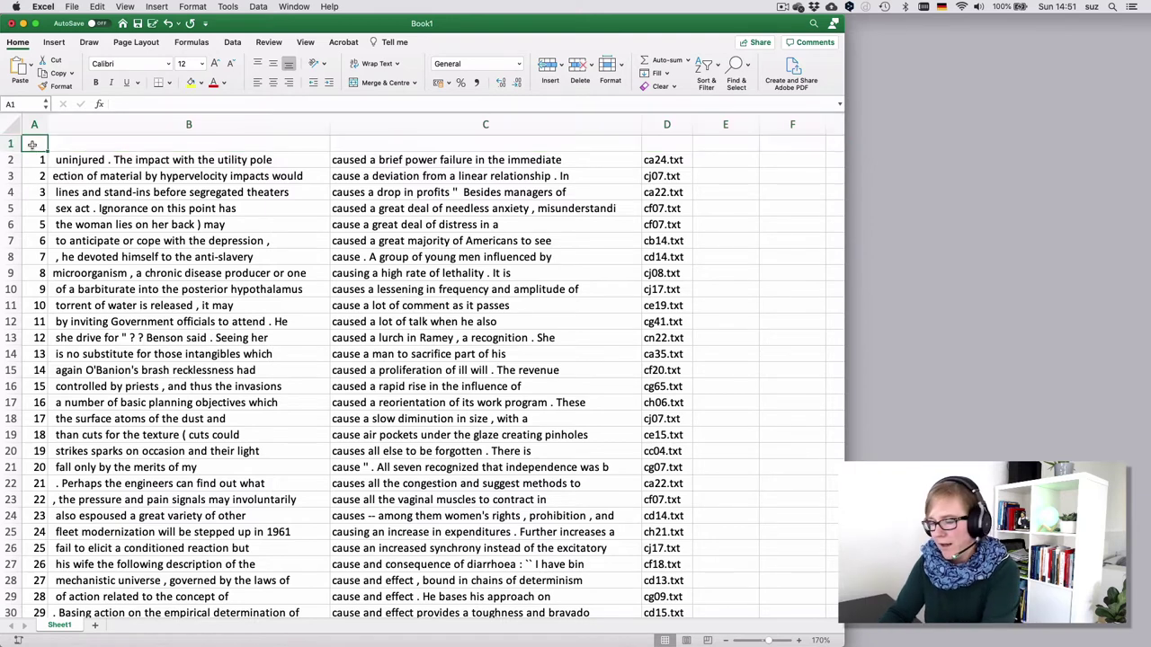
pyautogui.write('No')
pyautogui.press('Tab')
pyautogui.write('LEFT')
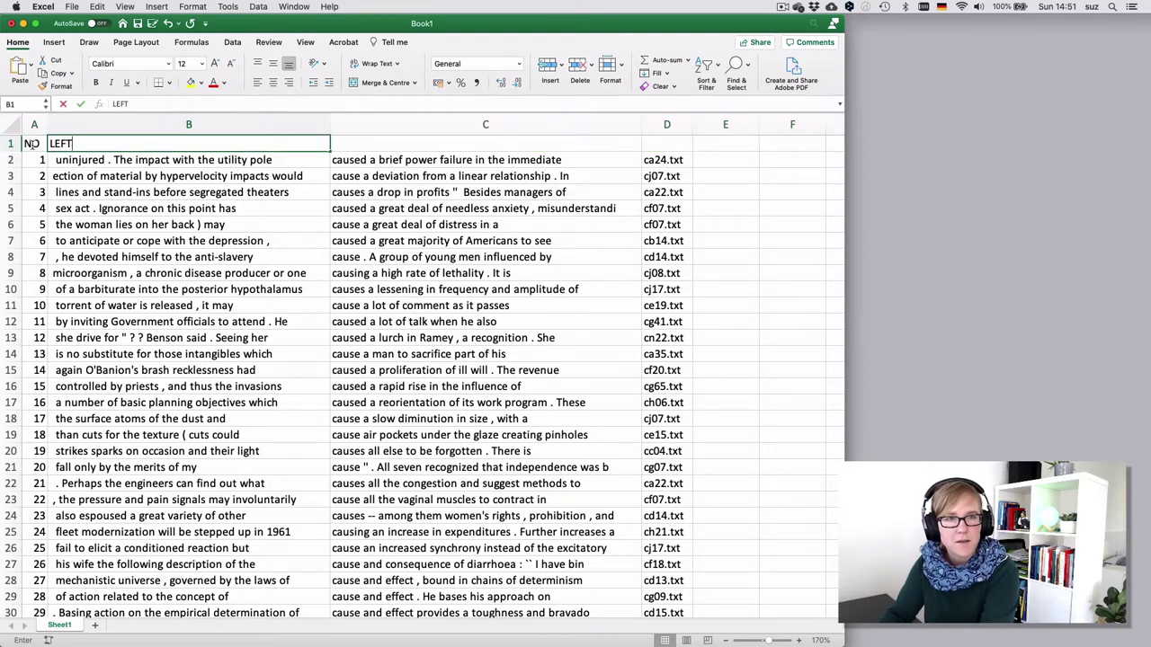
pyautogui.press('Tab')
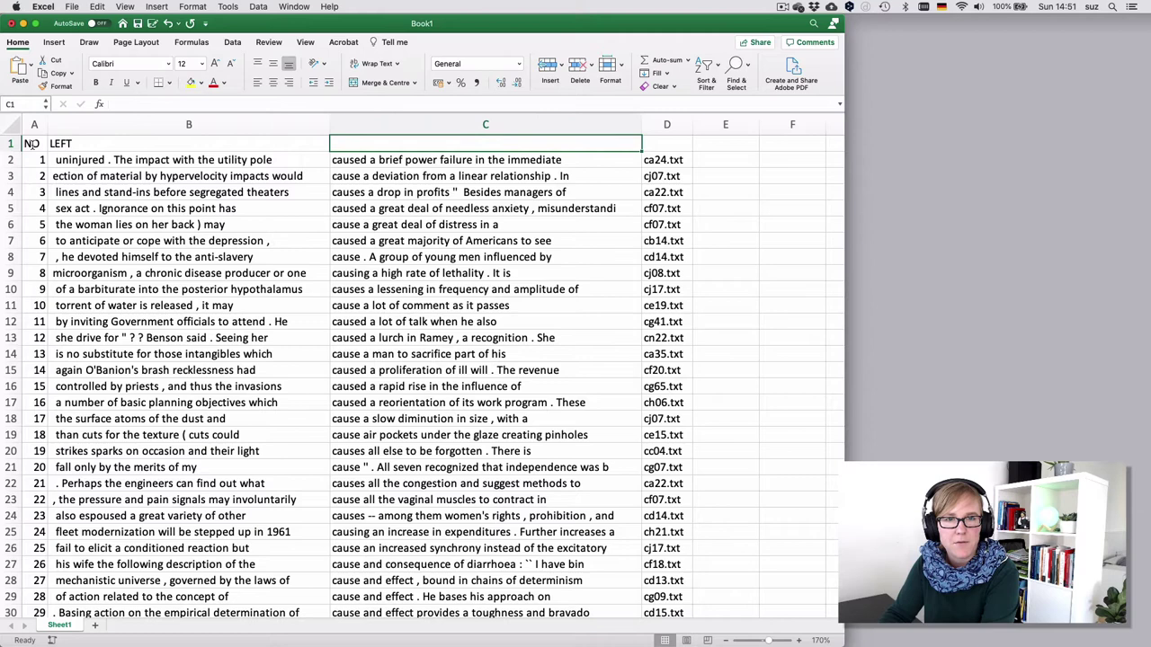
pyautogui.write('MATCH')
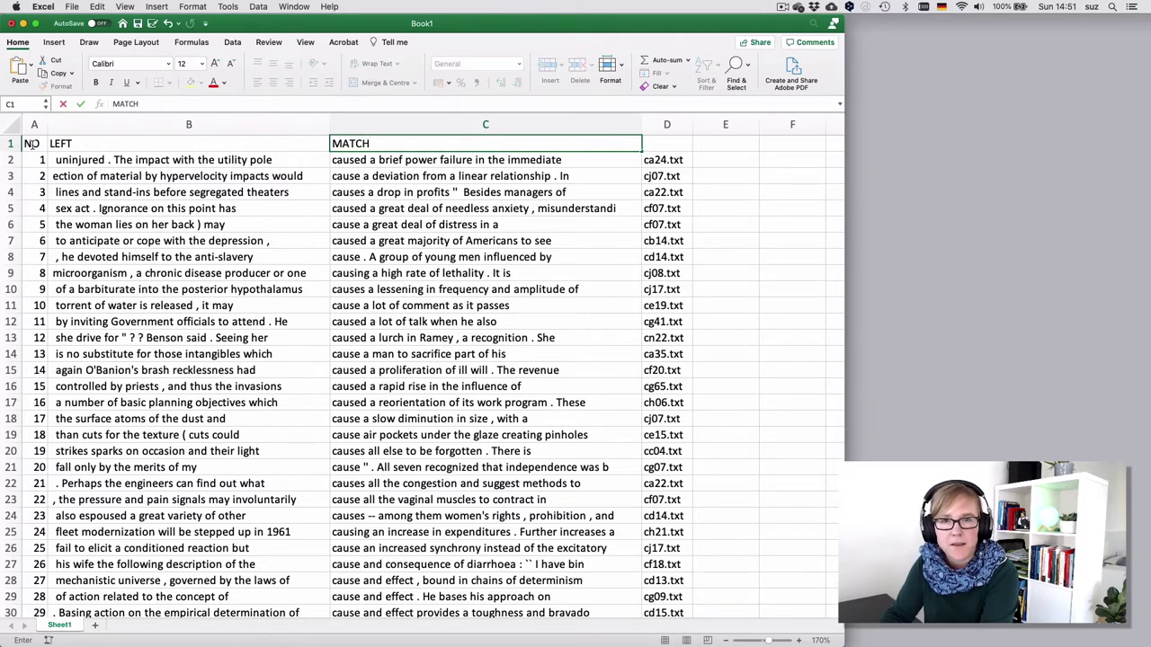
pyautogui.press('Tab')
pyautogui.write('FILE')
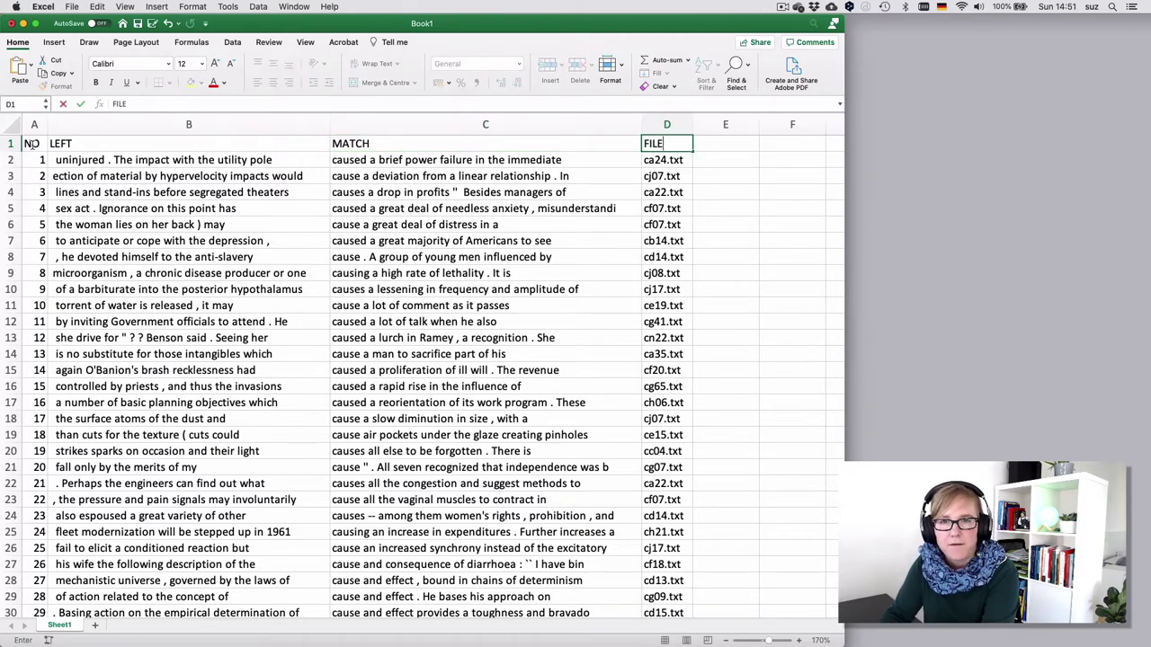
pyautogui.write('.ID')
pyautogui.press('Return')
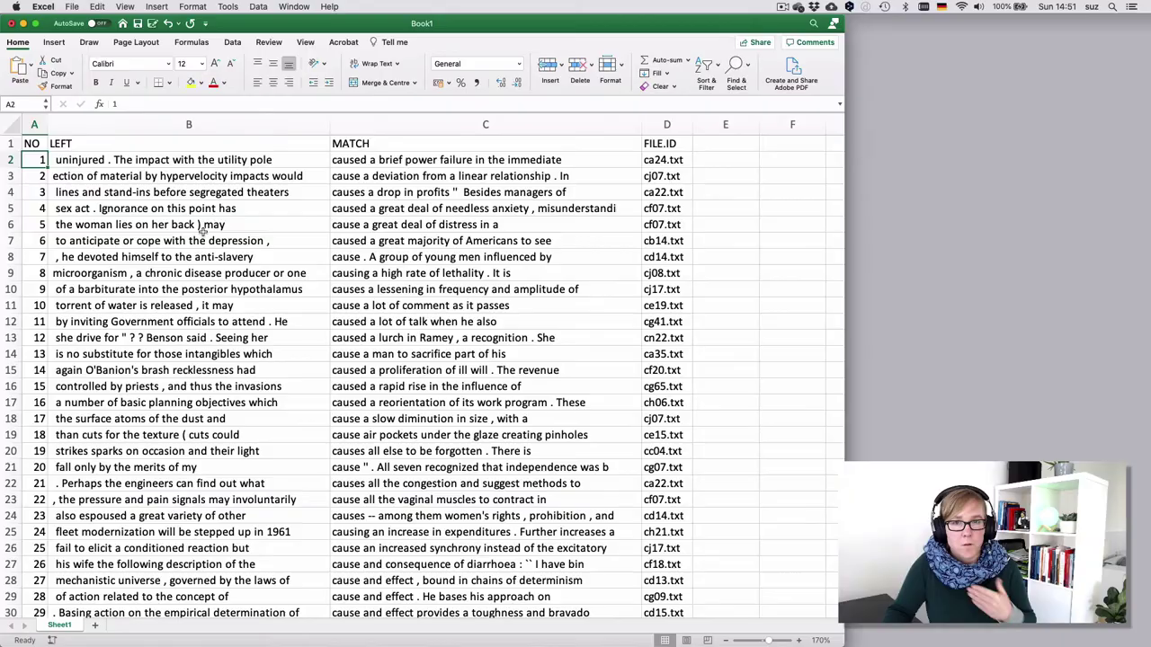
# - Scroll through the concordance lines and back to the top, then create blank workbook Book2
pyautogui.scroll(-19, 202, 230)
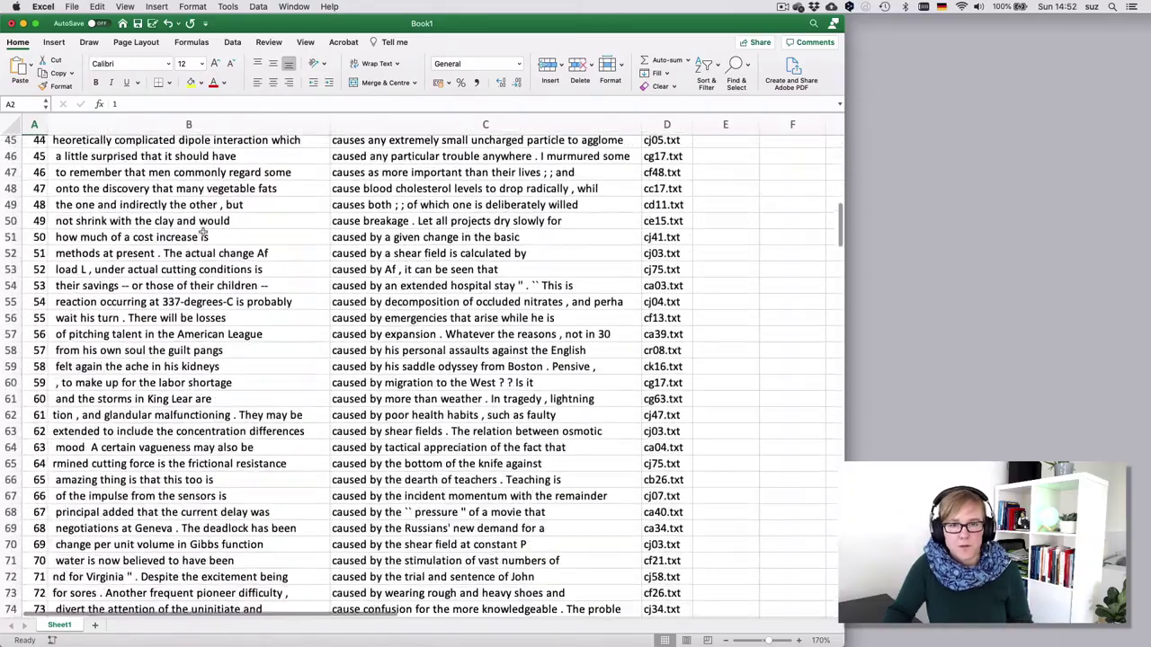
pyautogui.scroll(-14, 203, 232)
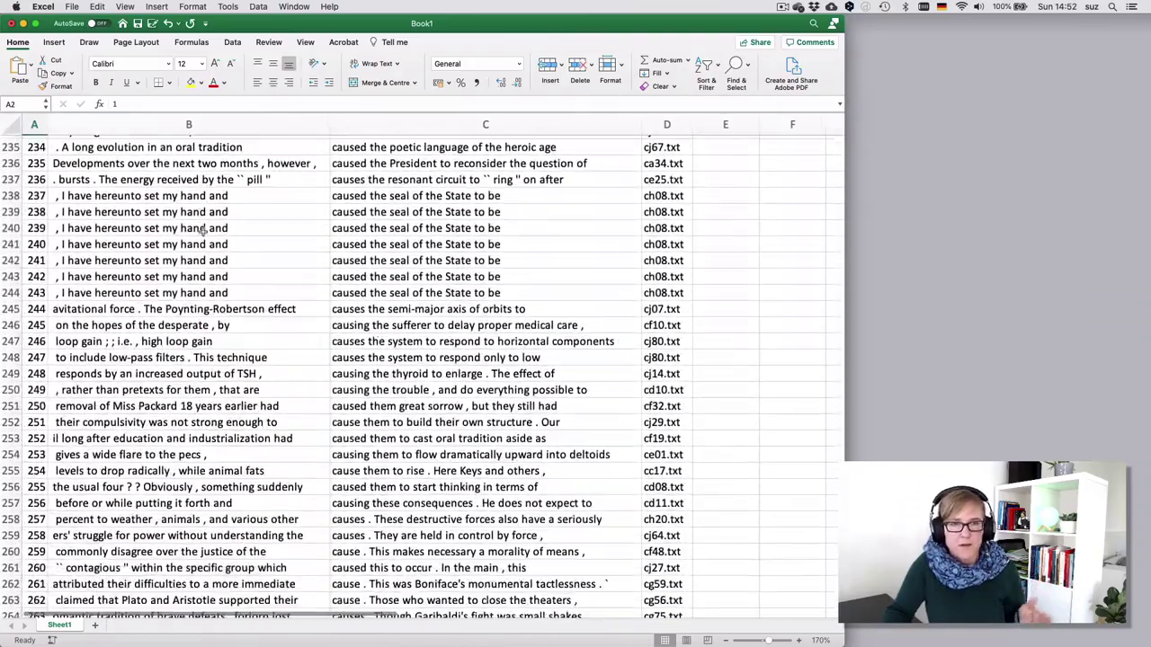
pyautogui.scroll(-13, 203, 231)
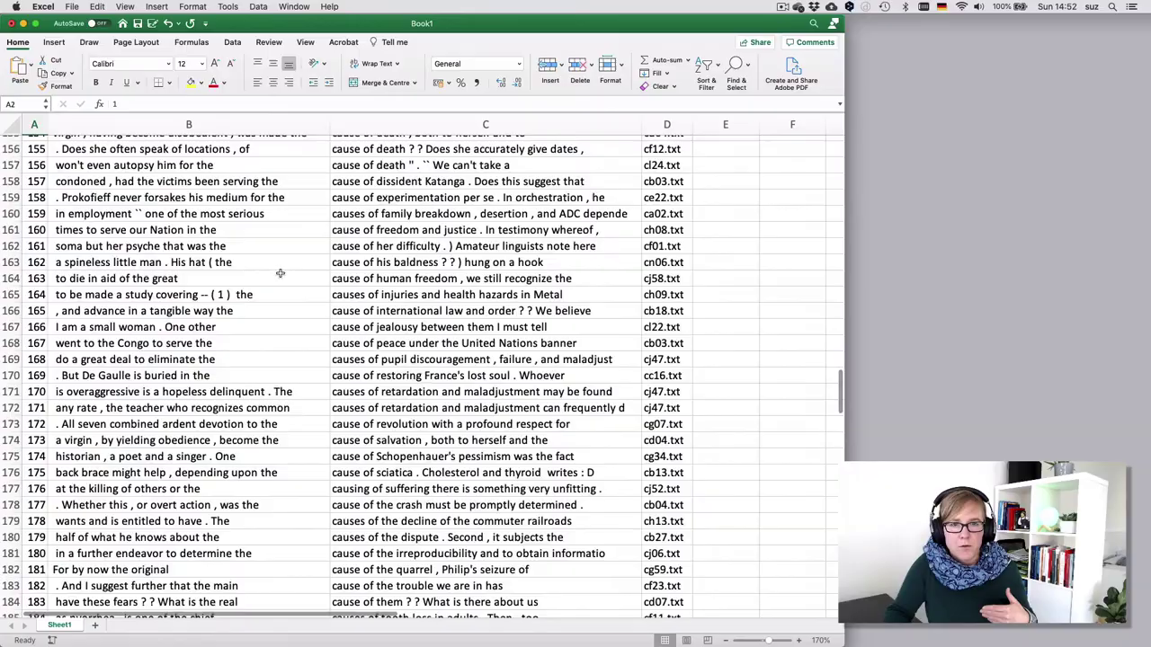
pyautogui.scroll(20, 280, 273)
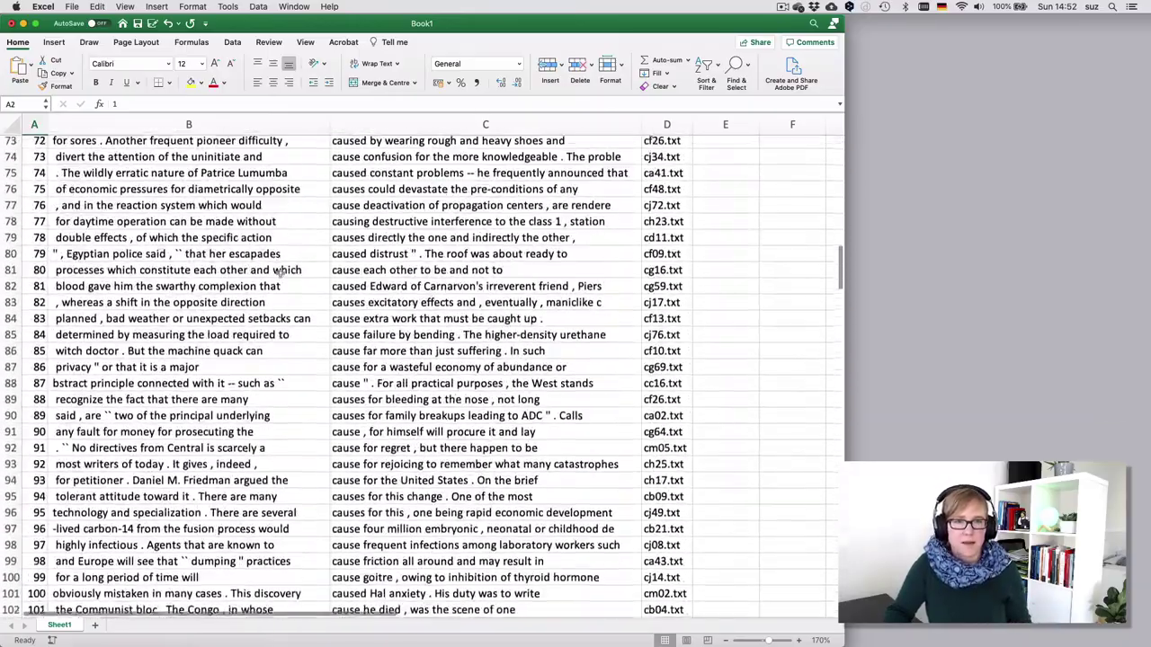
pyautogui.scroll(2, 280, 274)
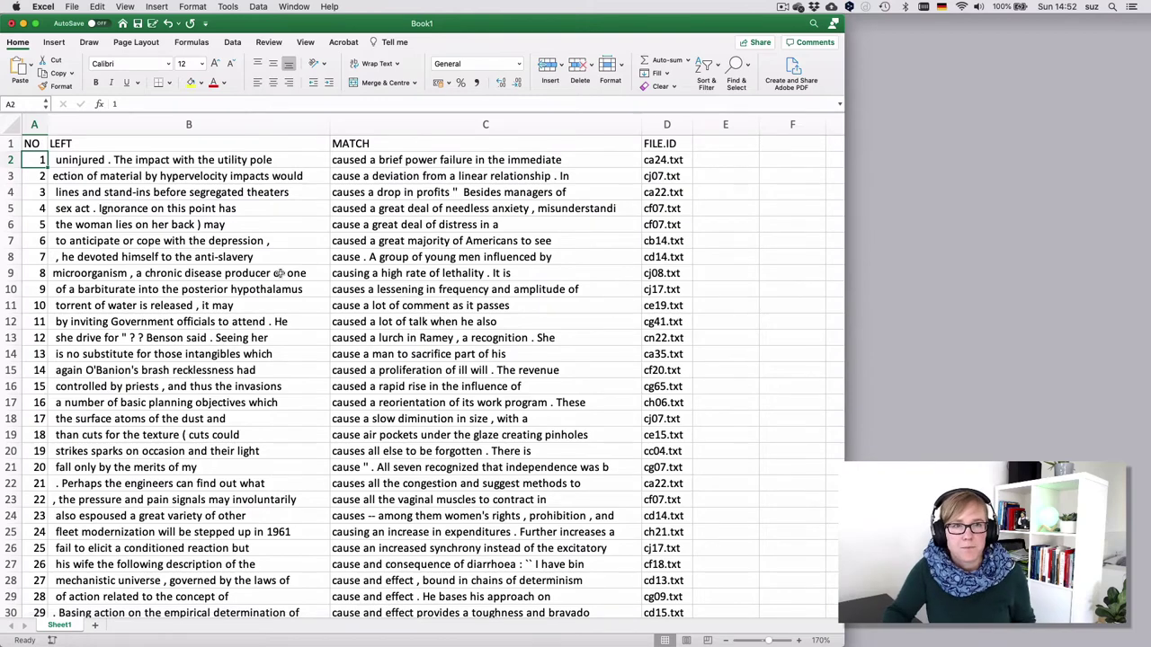
pyautogui.press('super+n')
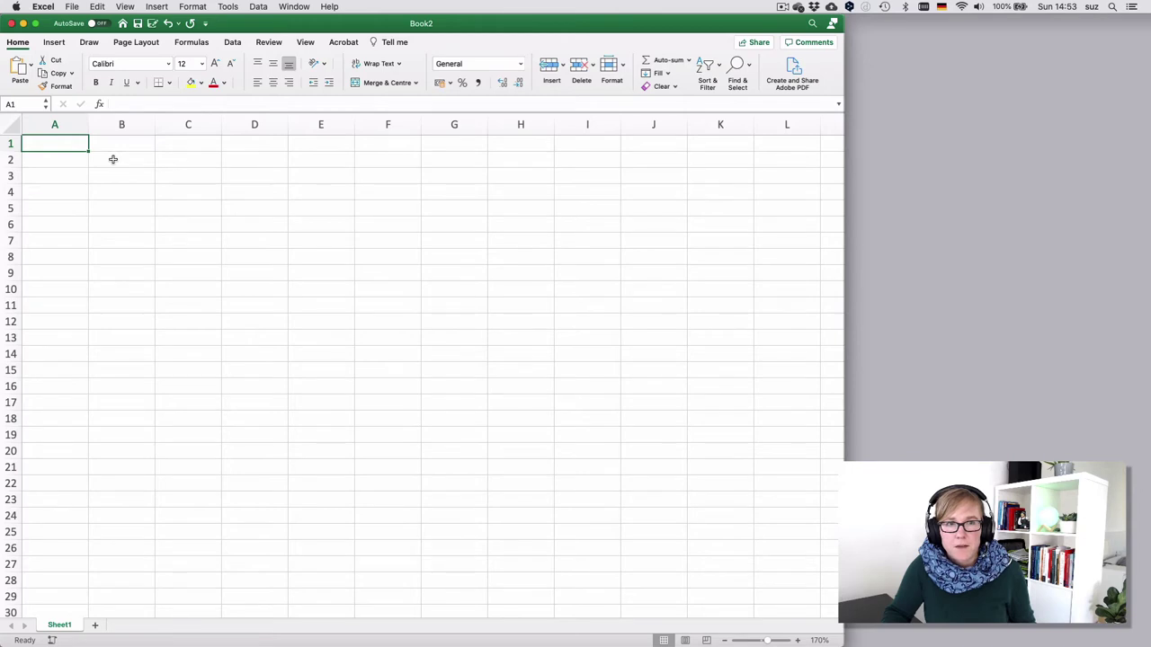
# - Start a Data > From Text import in Book2 and choose cqpweb_cause.txt
pyautogui.click(232, 45)
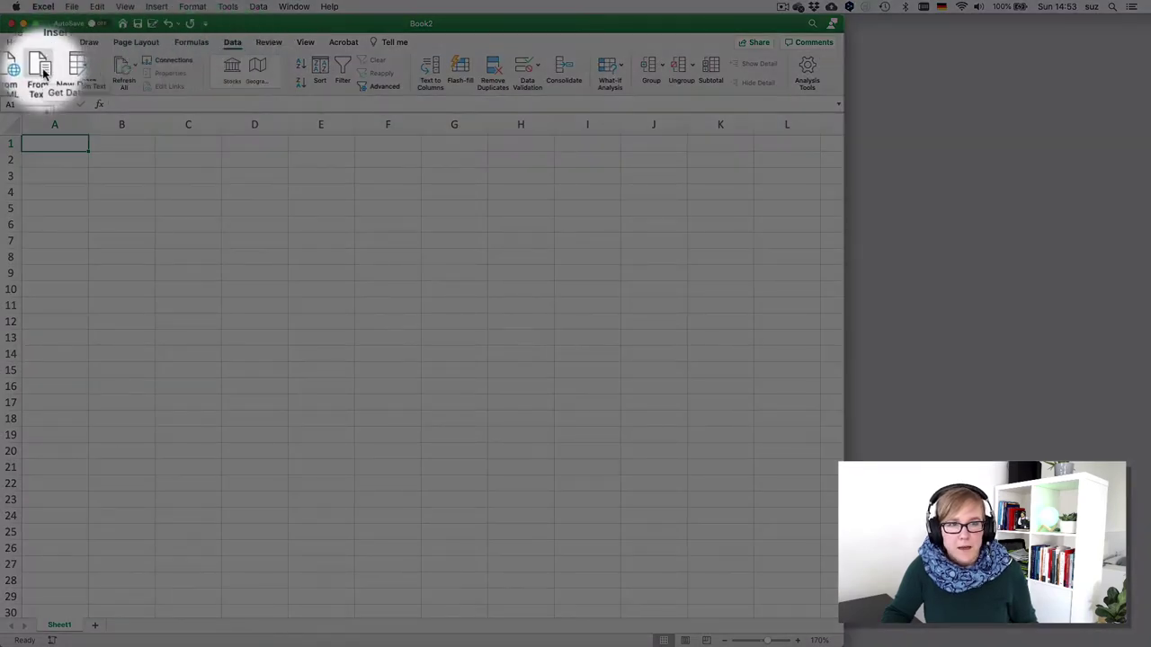
pyautogui.click(42, 72)
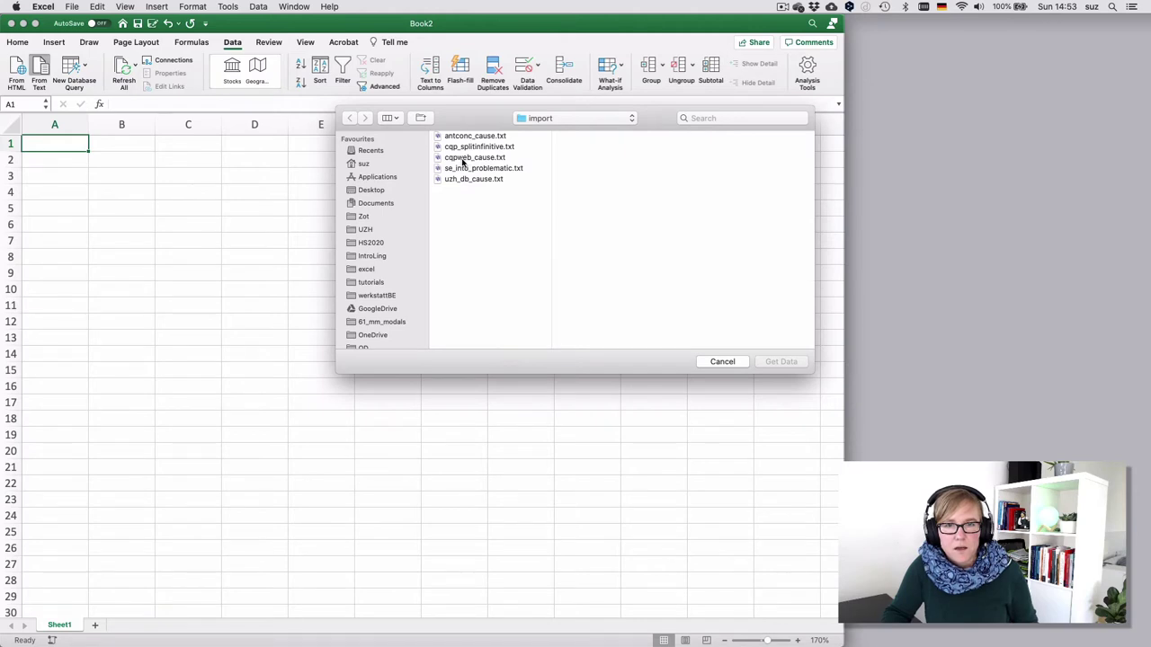
pyautogui.click(464, 160)
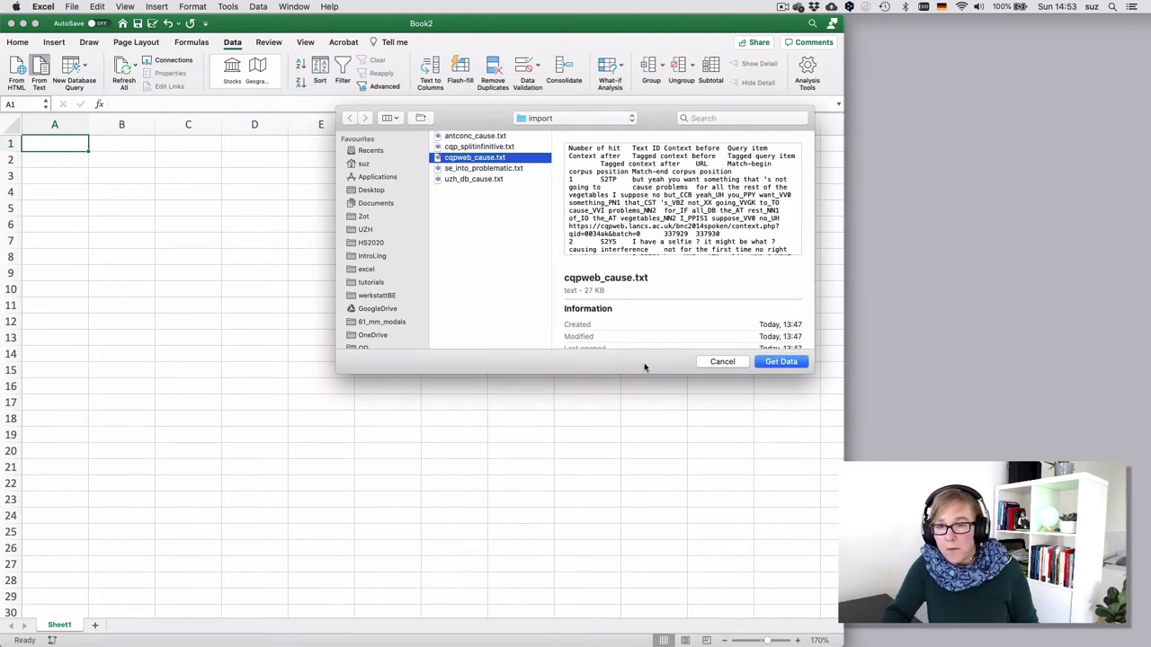
# - Import cqpweb_cause.txt as delimited with Text qualifier none, placing it at $A$1
pyautogui.click(777, 364)
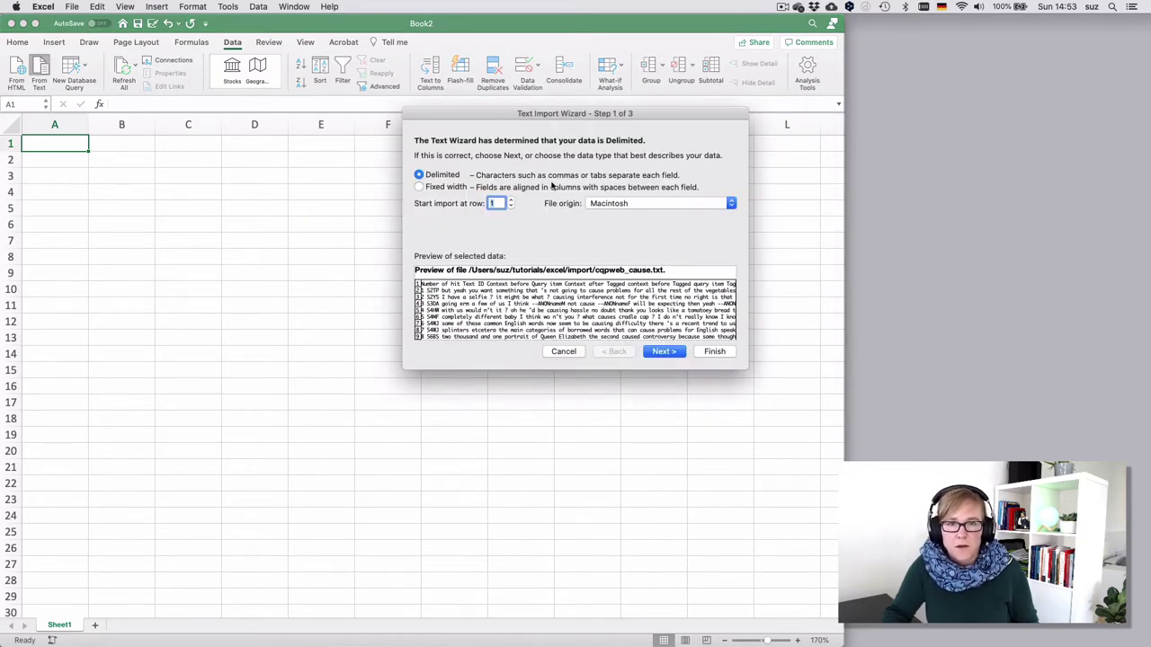
pyautogui.click(667, 351)
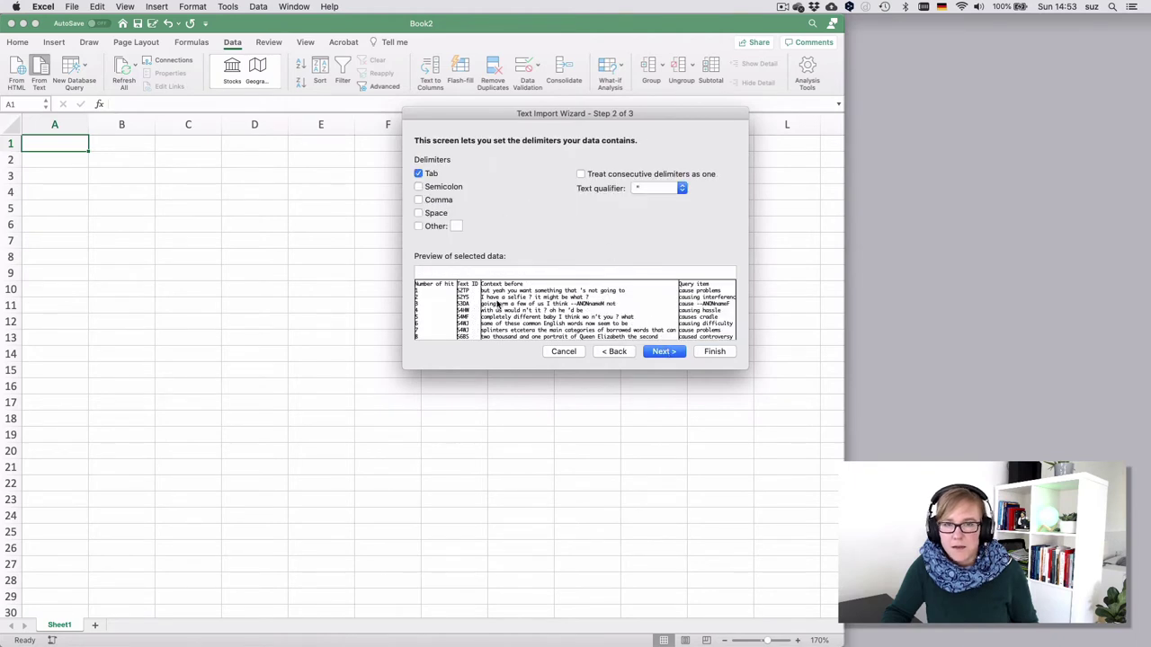
pyautogui.click(648, 189)
pyautogui.click(648, 210)
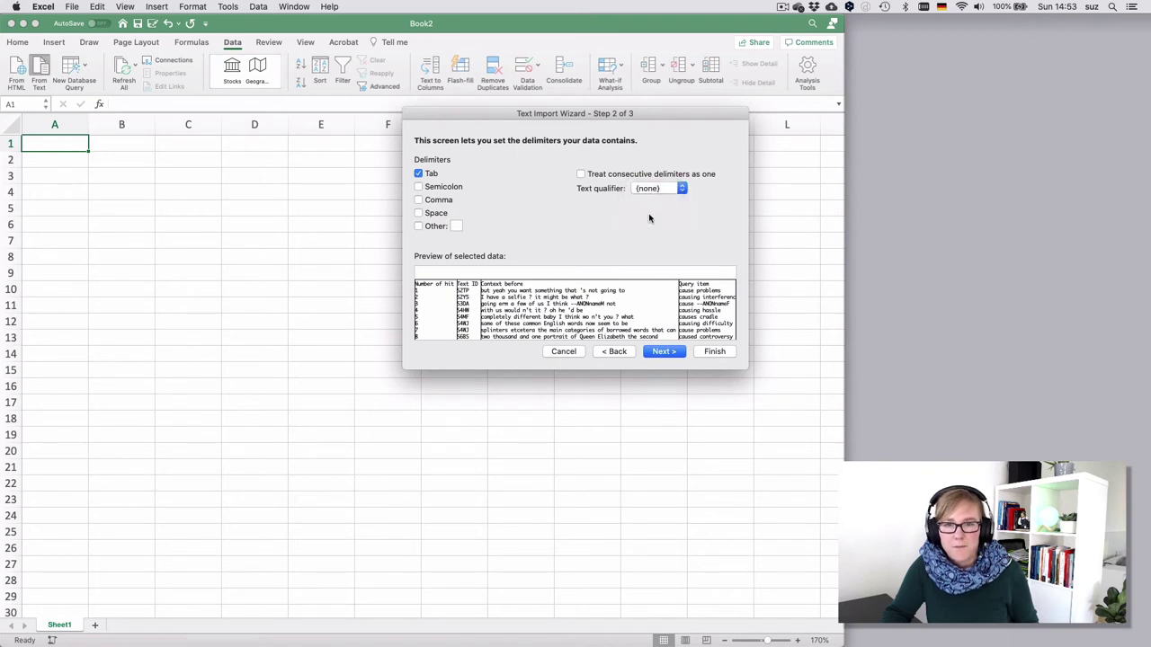
pyautogui.click(664, 351)
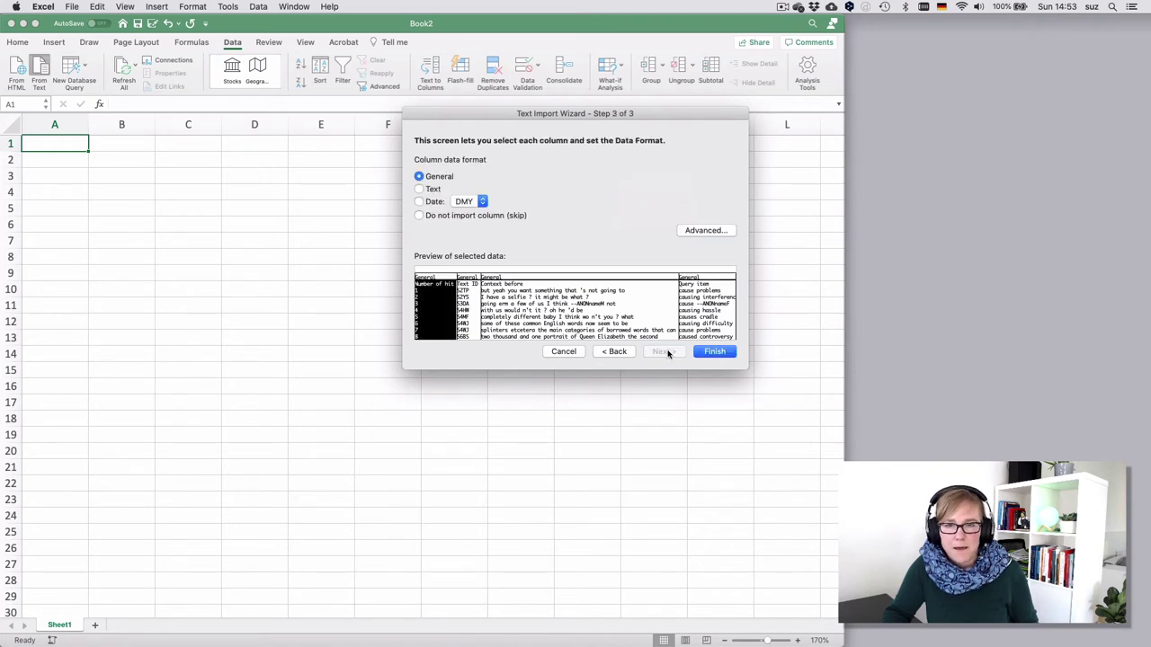
pyautogui.click(722, 353)
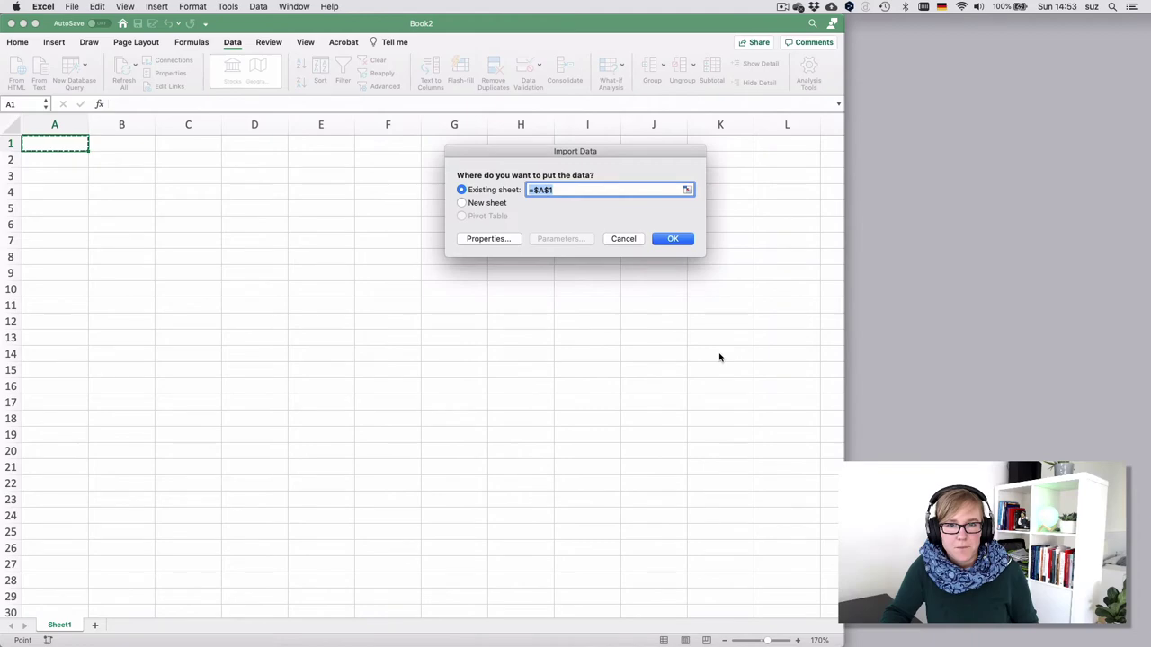
pyautogui.click(672, 239)
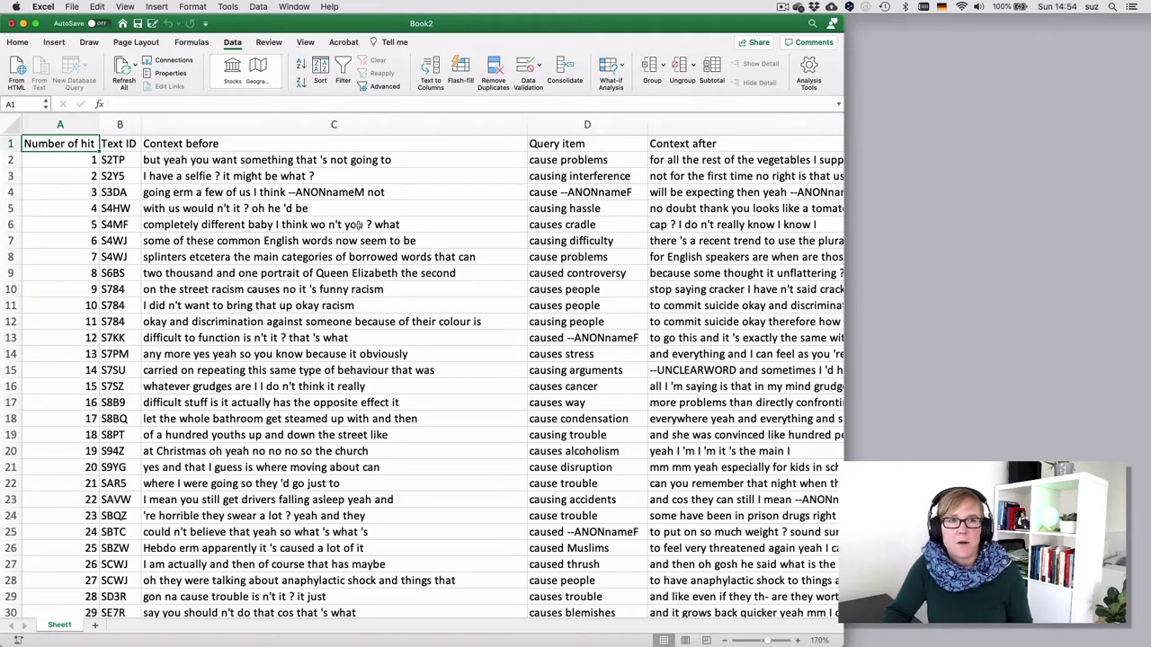
pyautogui.click(10, 144)
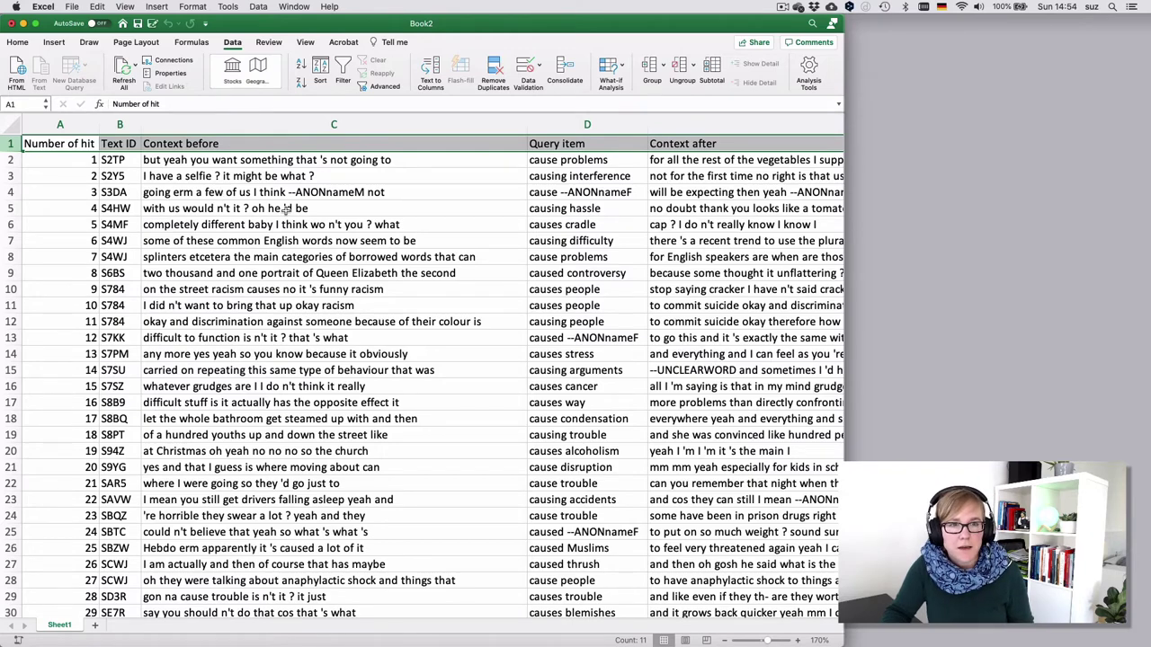
pyautogui.hscroll(3, 296, 207)
pyautogui.hscroll(-3, 315, 206)
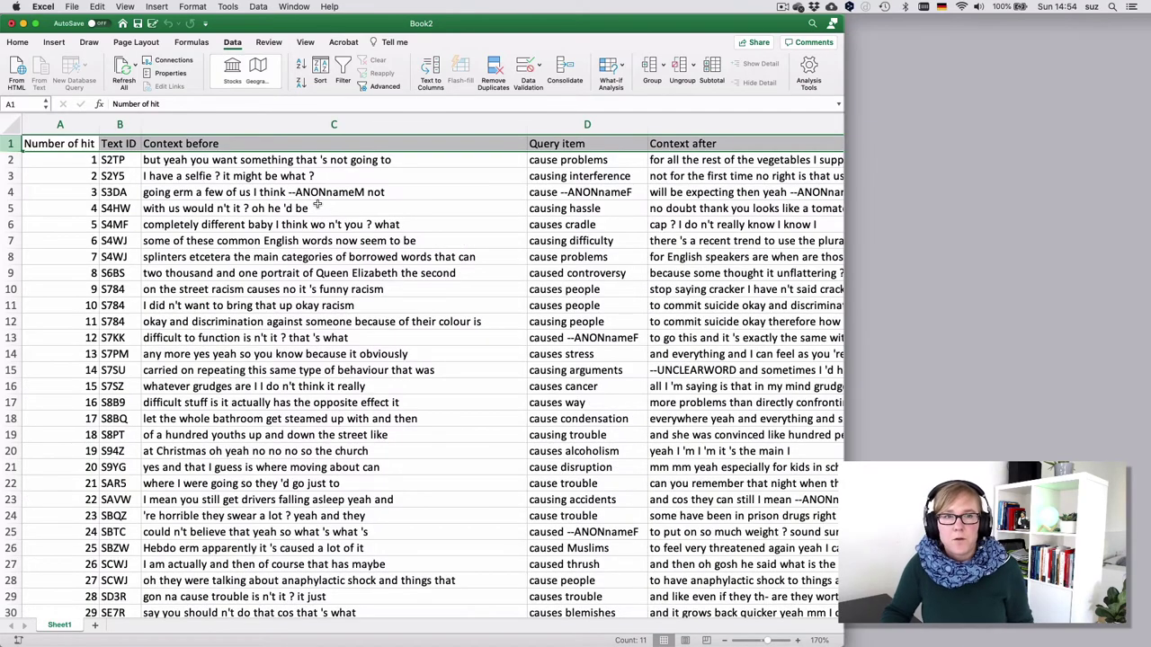
pyautogui.hscroll(5, 317, 206)
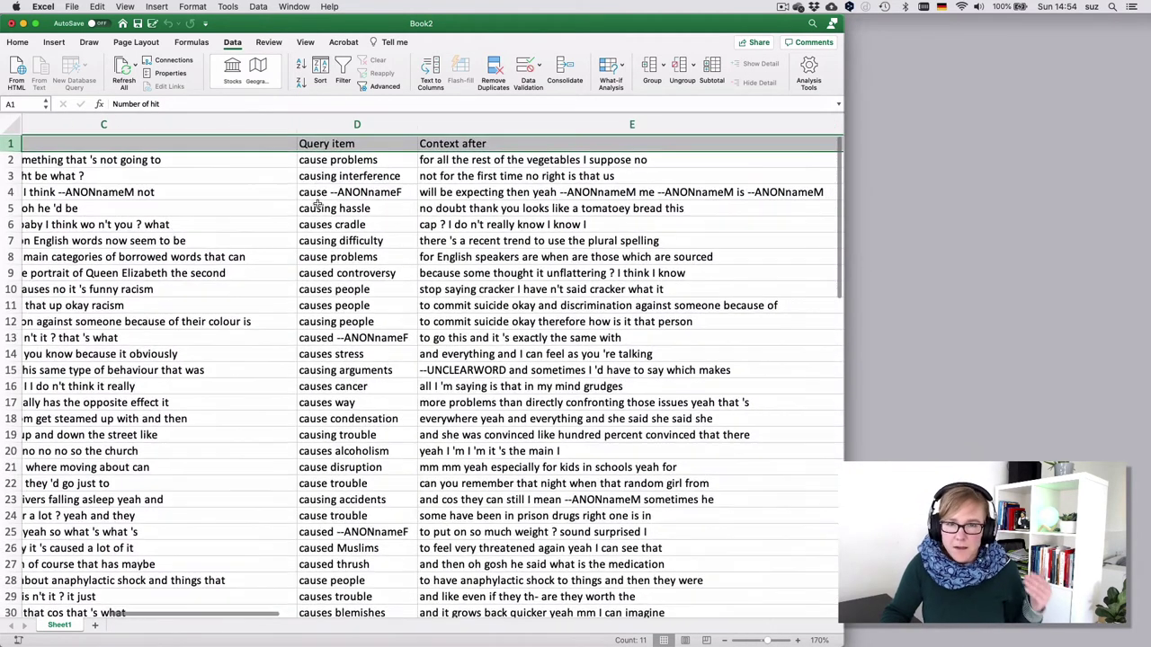
pyautogui.hscroll(5, 316, 206)
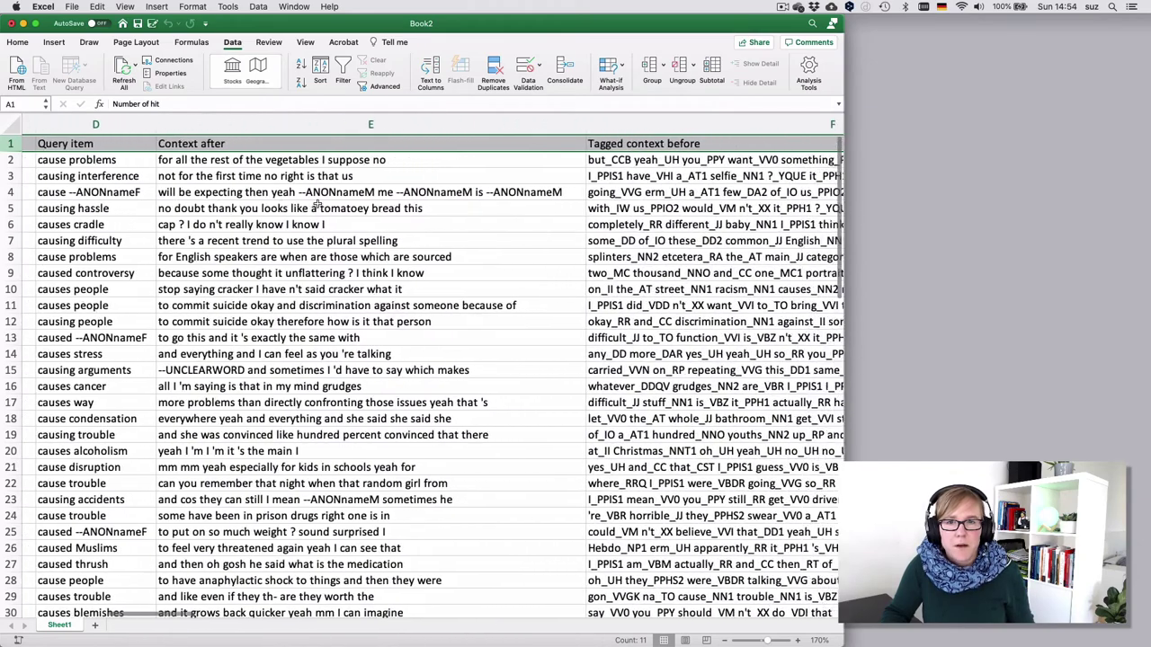
pyautogui.hscroll(8, 316, 206)
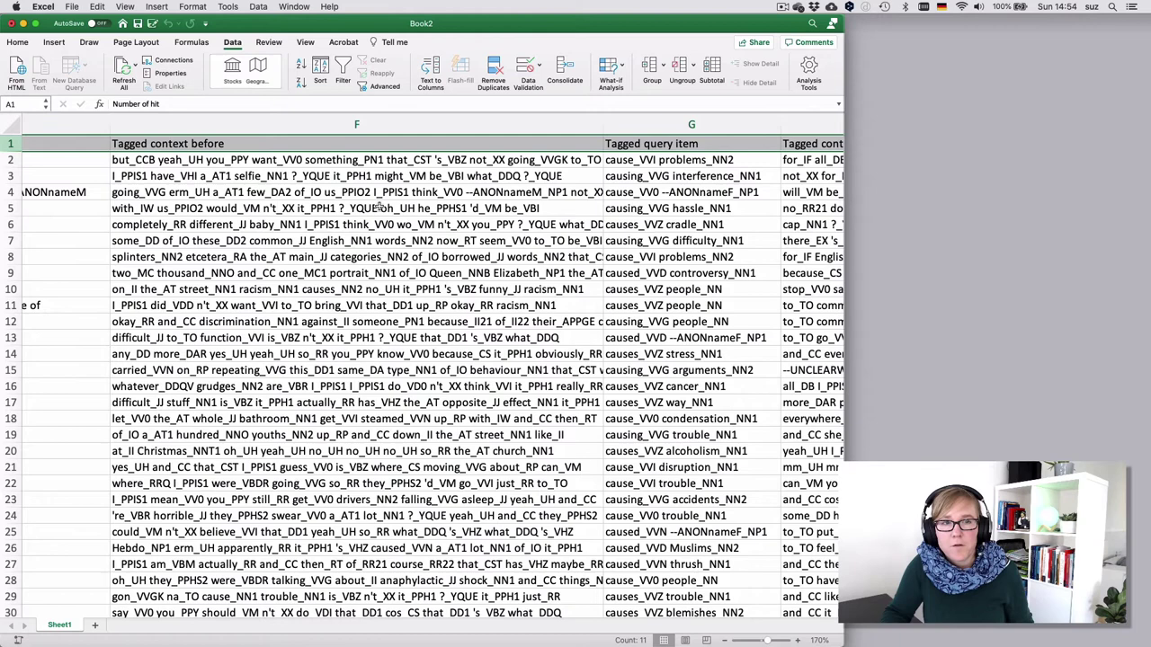
# - Delete the three tagged columns: context before, query item and context after
pyautogui.click(397, 118)
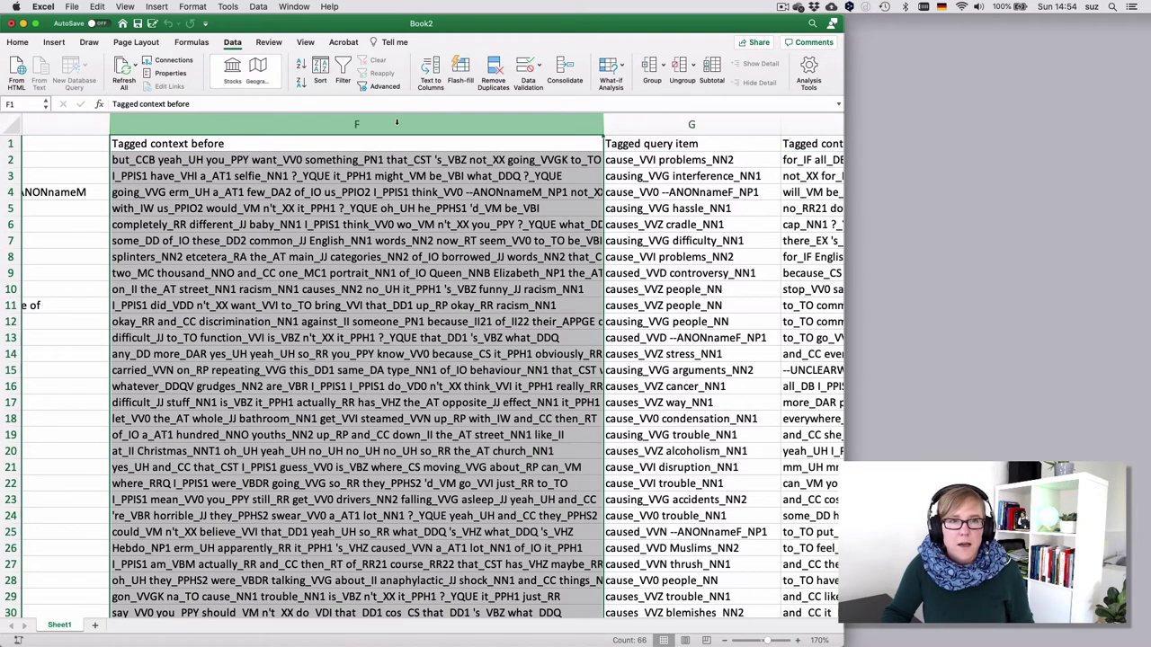
pyautogui.click(18, 42)
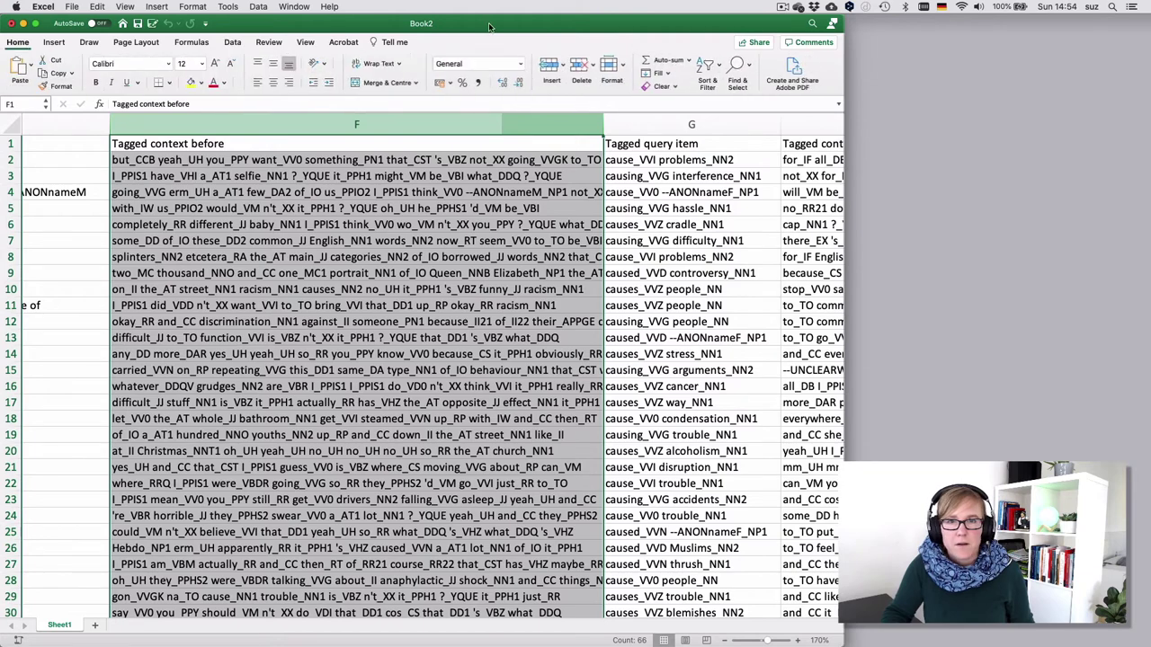
pyautogui.click(578, 67)
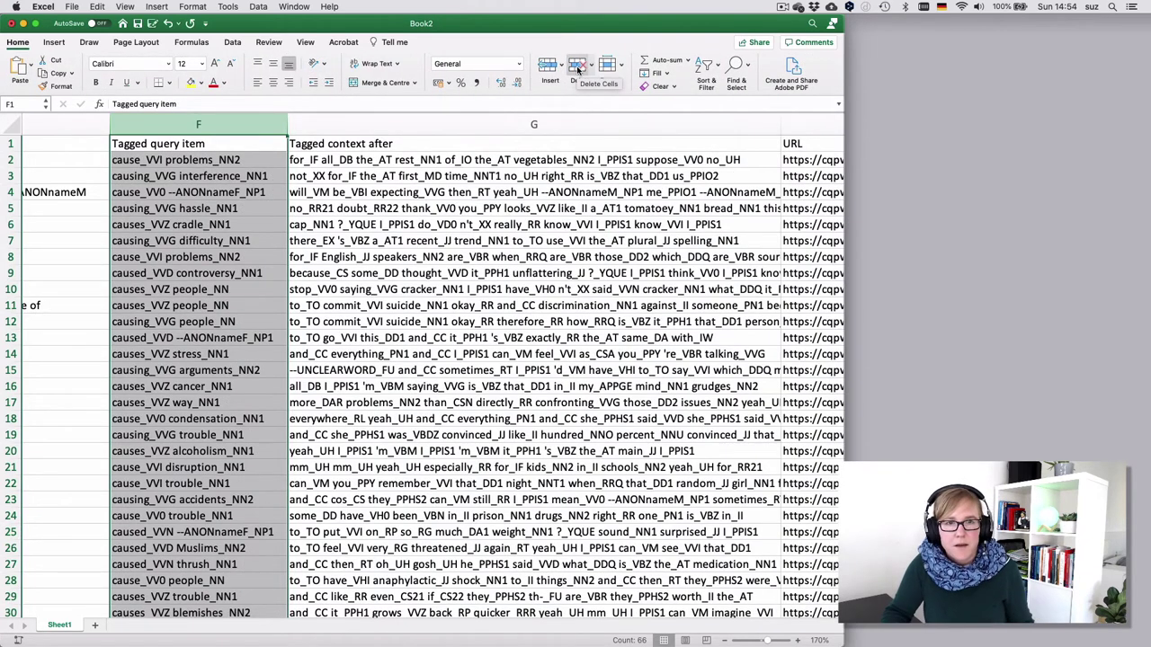
pyautogui.click(578, 68)
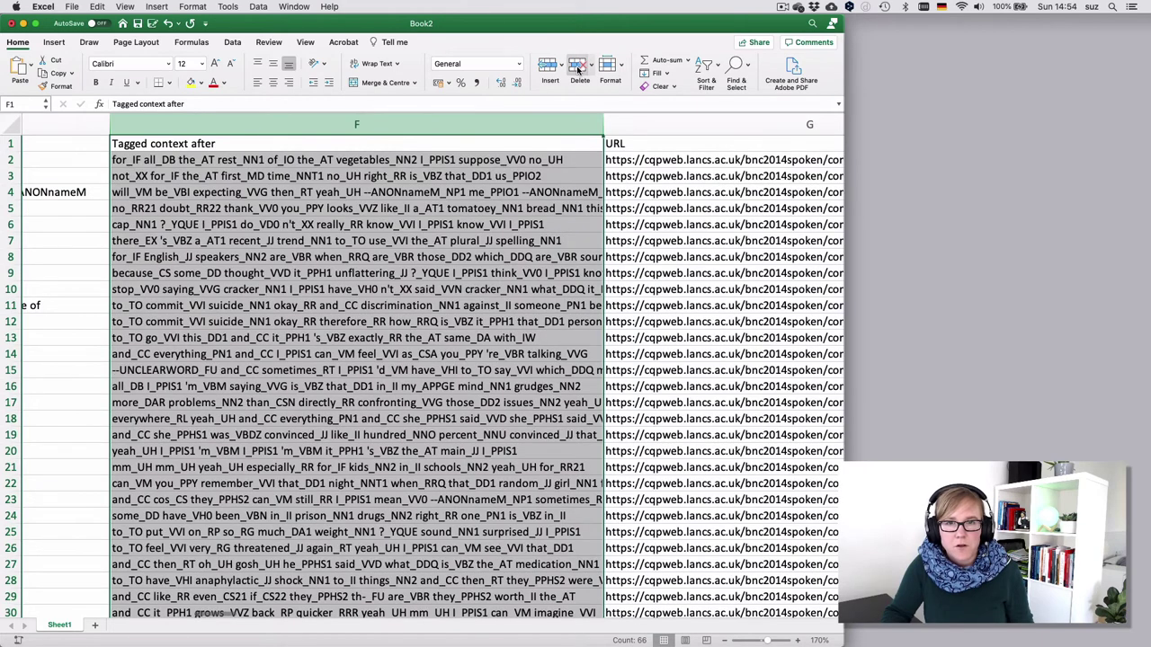
pyautogui.click(578, 67)
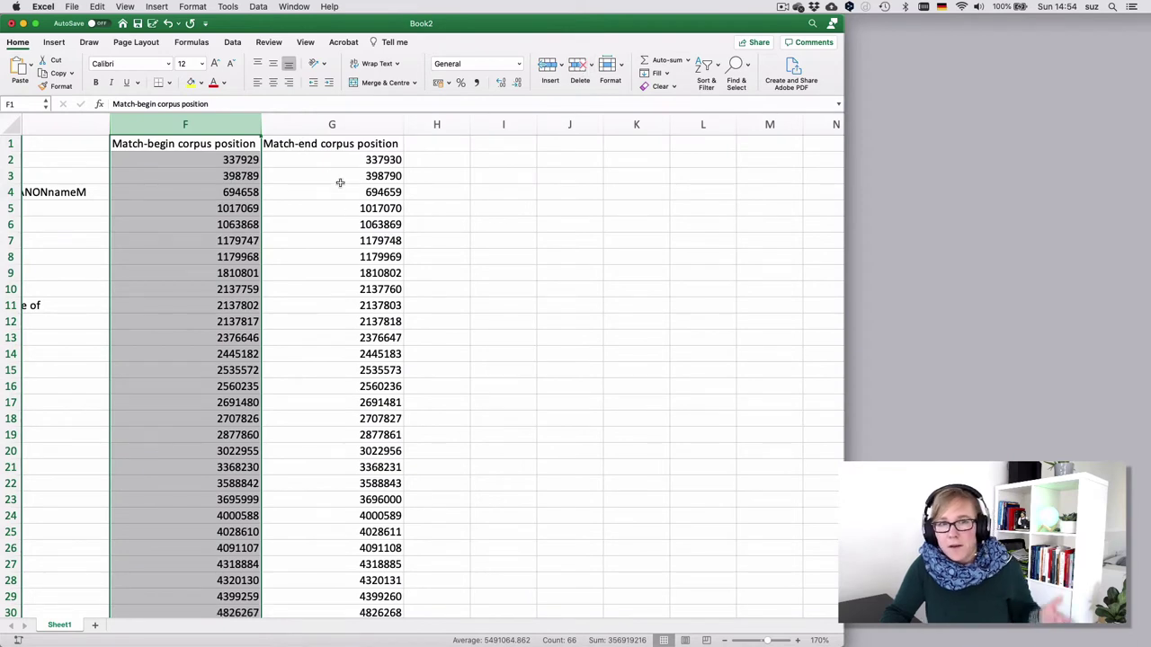
# - Clear the contents of the Match-end corpus position column
pyautogui.click(193, 146)
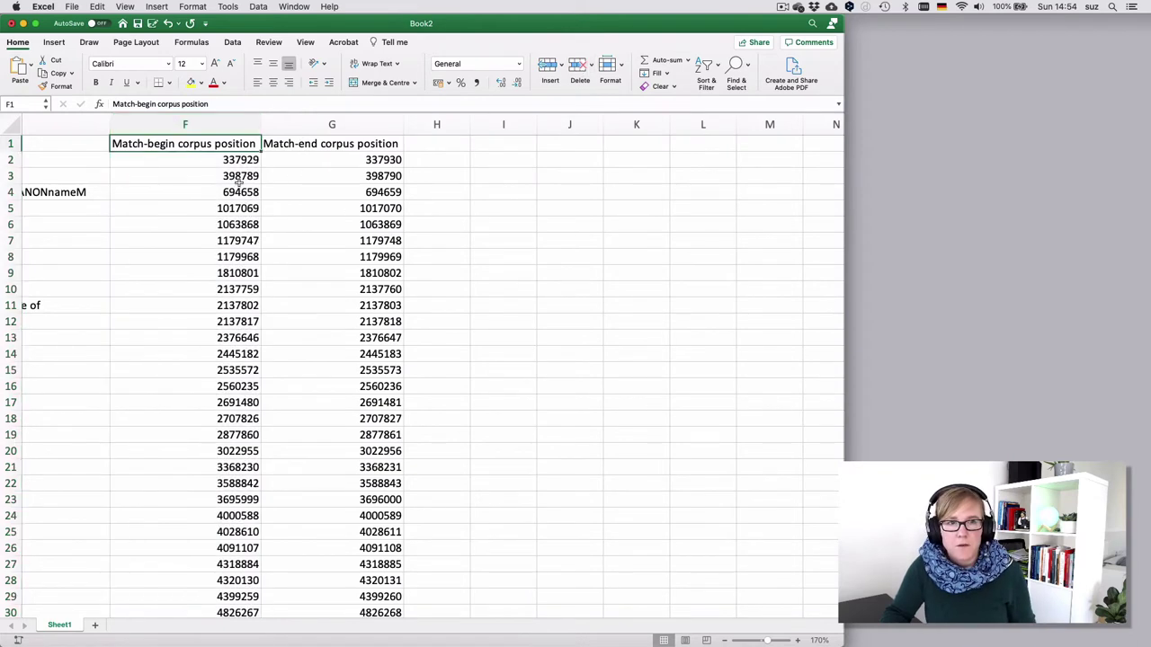
pyautogui.click(301, 126)
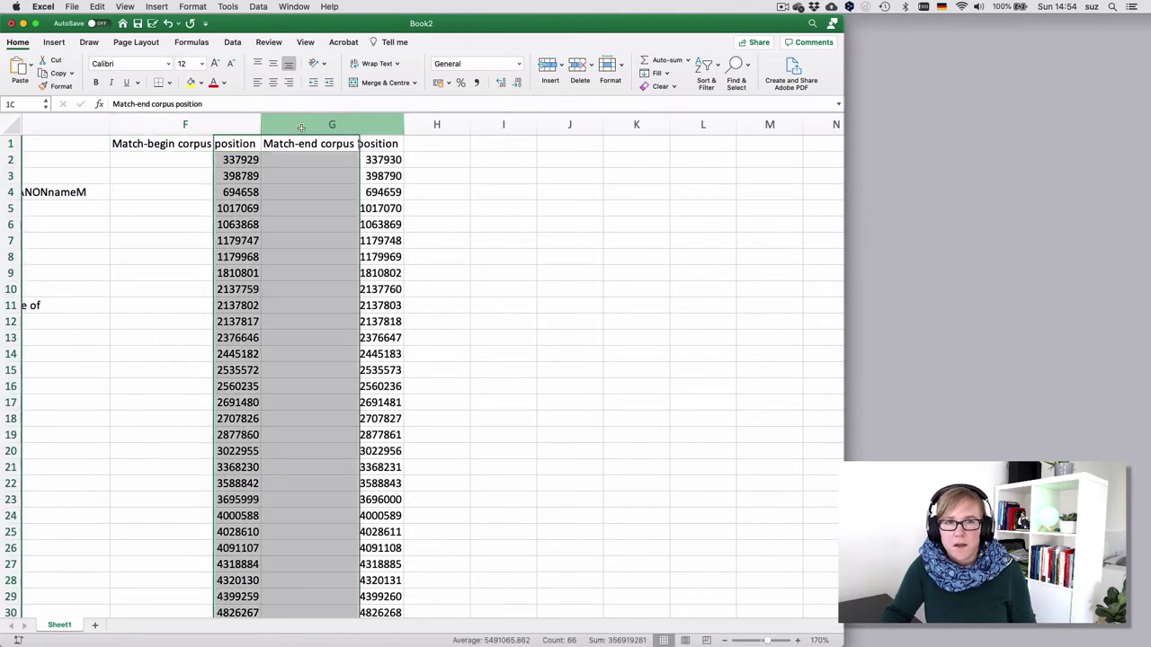
pyautogui.click(578, 68)
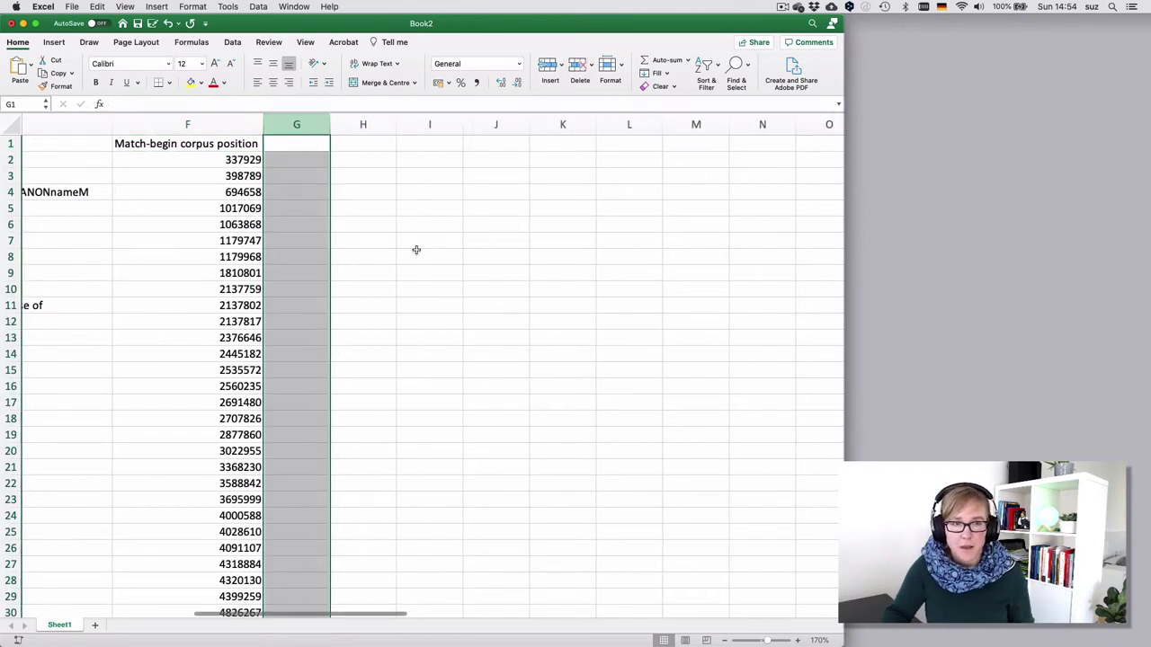
pyautogui.hscroll(-5, 416, 249)
pyautogui.hscroll(-10, 416, 249)
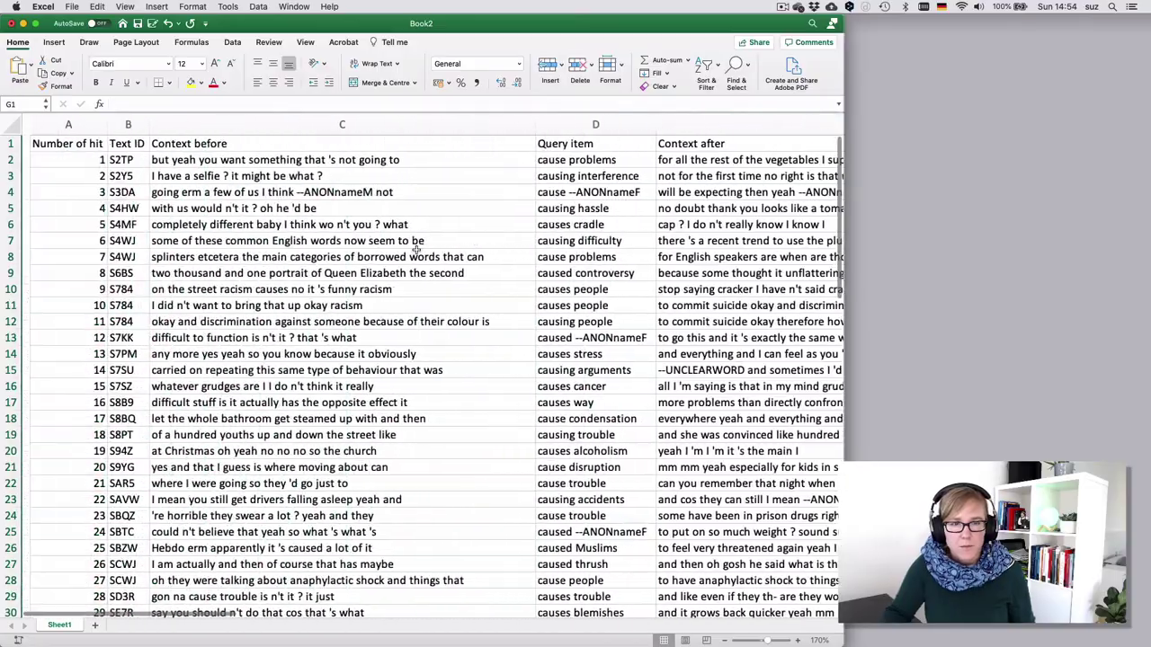
# - Scroll down, up and sideways through the trimmed concordance sheet to check the data
pyautogui.scroll(-20, 416, 249)
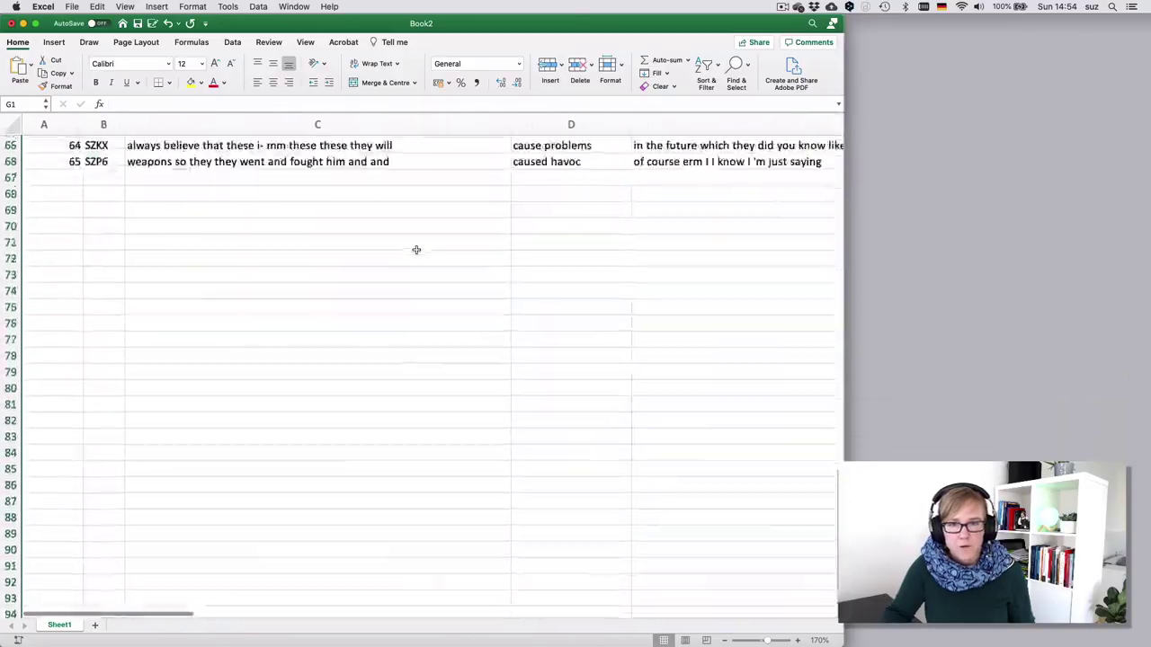
pyautogui.scroll(6, 416, 249)
pyautogui.scroll(10, 416, 249)
pyautogui.hscroll(5, 417, 249)
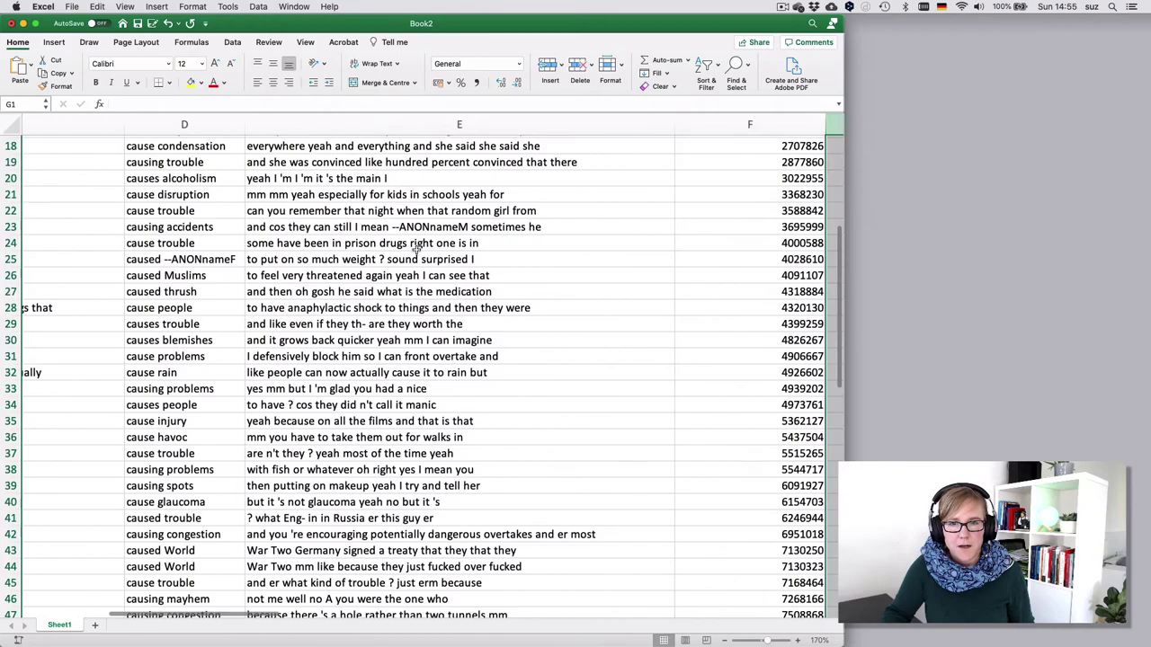
pyautogui.hscroll(-5, 416, 249)
pyautogui.scroll(5, 416, 249)
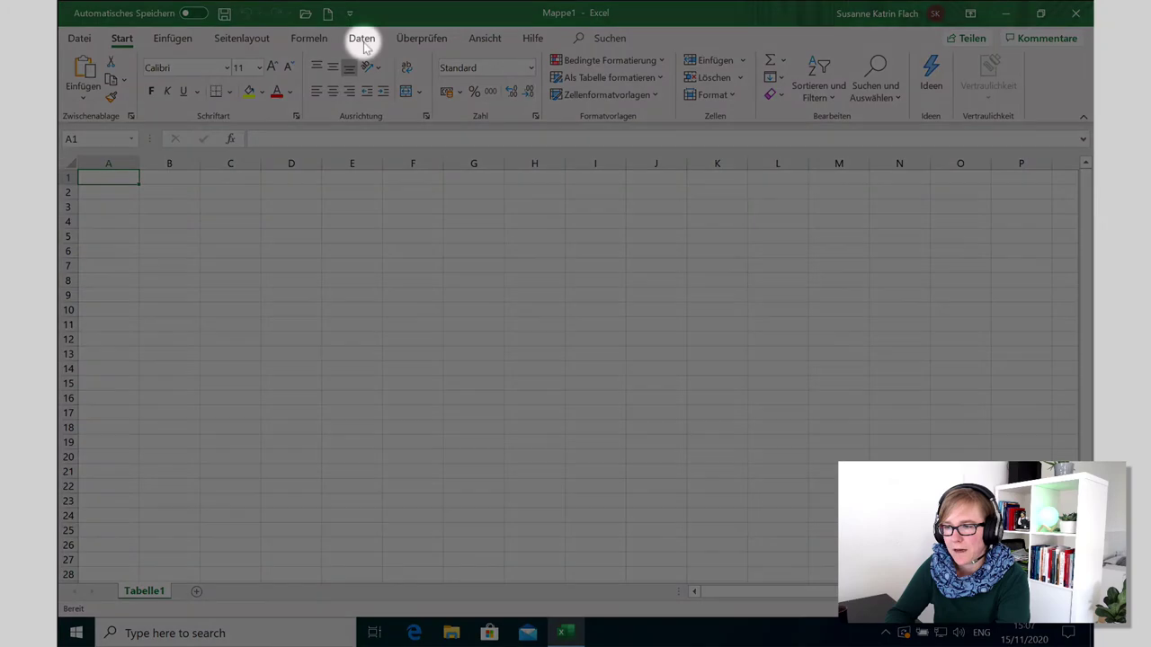
# - Import antconc_cause.txt from shared > excel via Daten > Daten abrufen > Aus Text/CSV
pyautogui.click(362, 39)
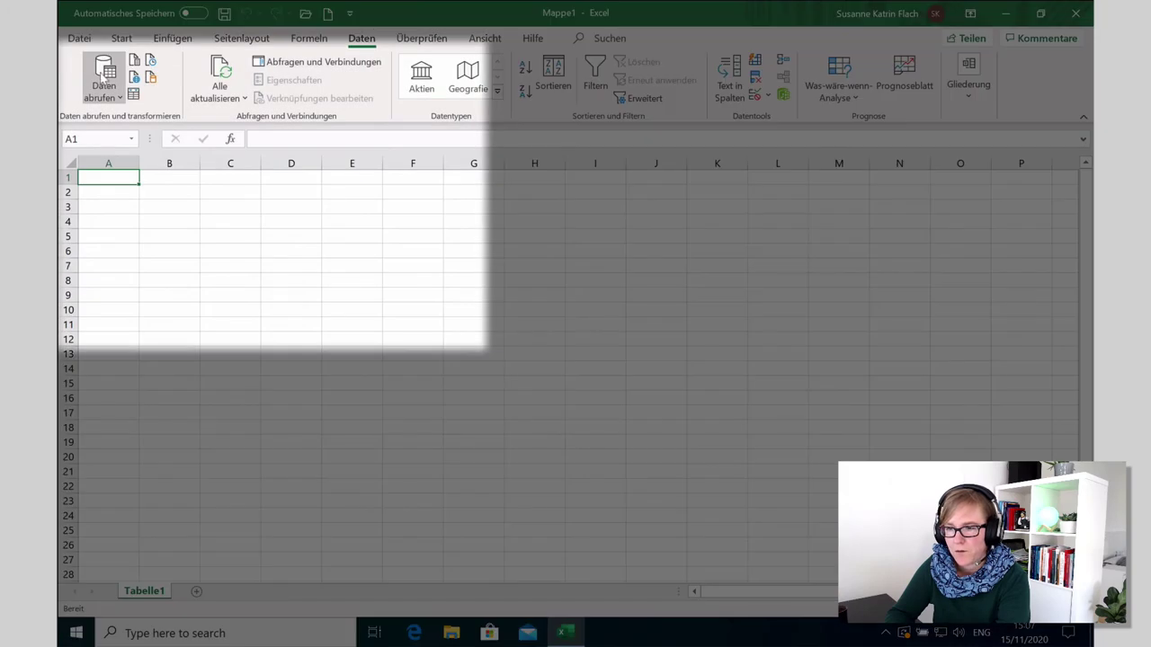
pyautogui.click(103, 79)
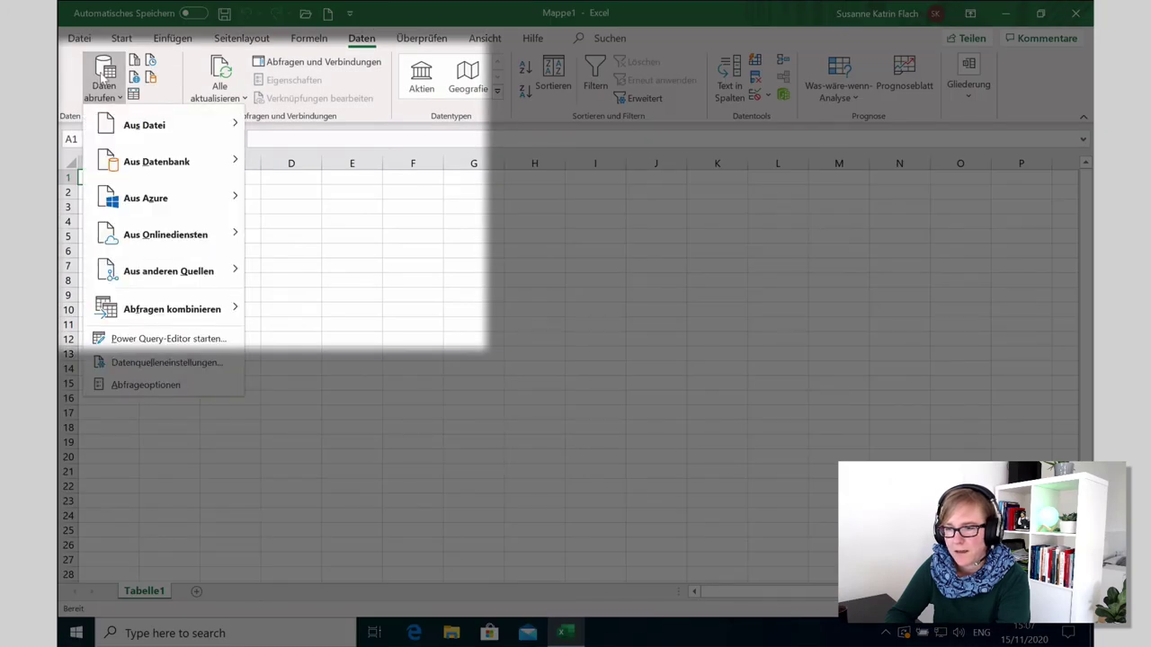
pyautogui.moveTo(154, 133)
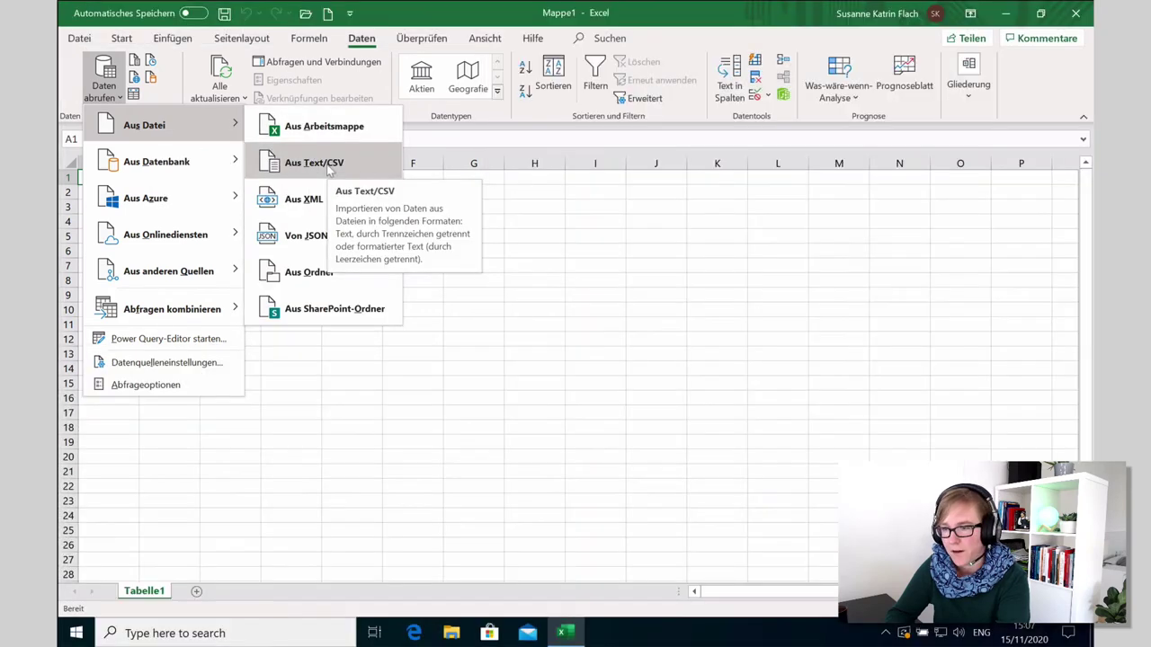
pyautogui.click(327, 166)
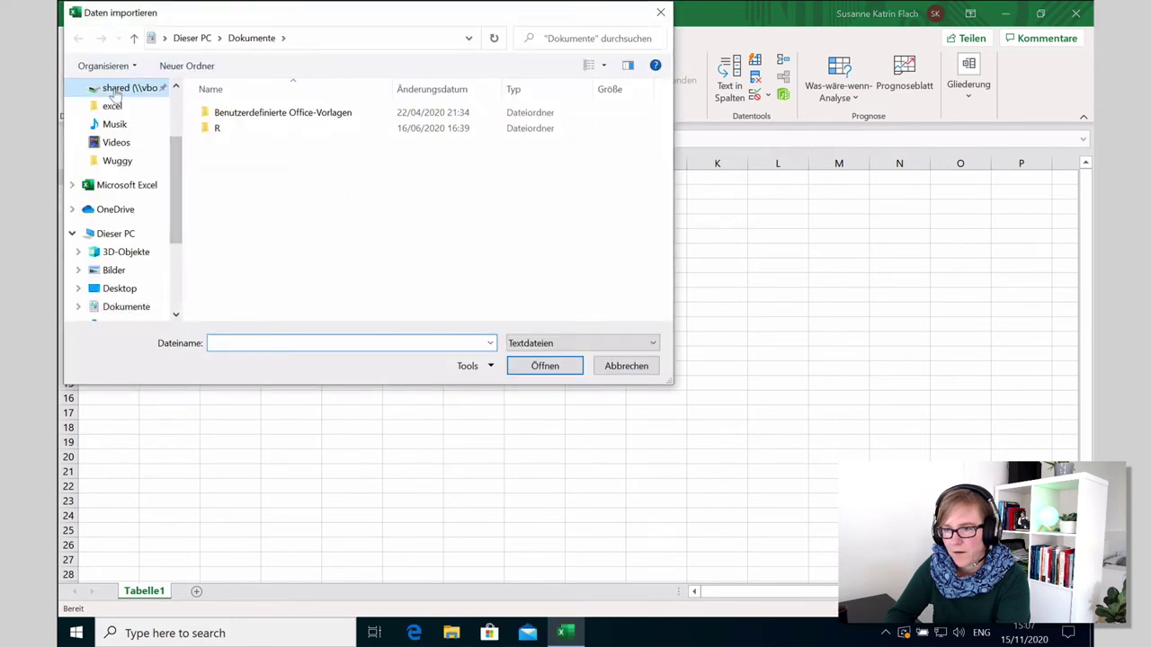
pyautogui.click(116, 90)
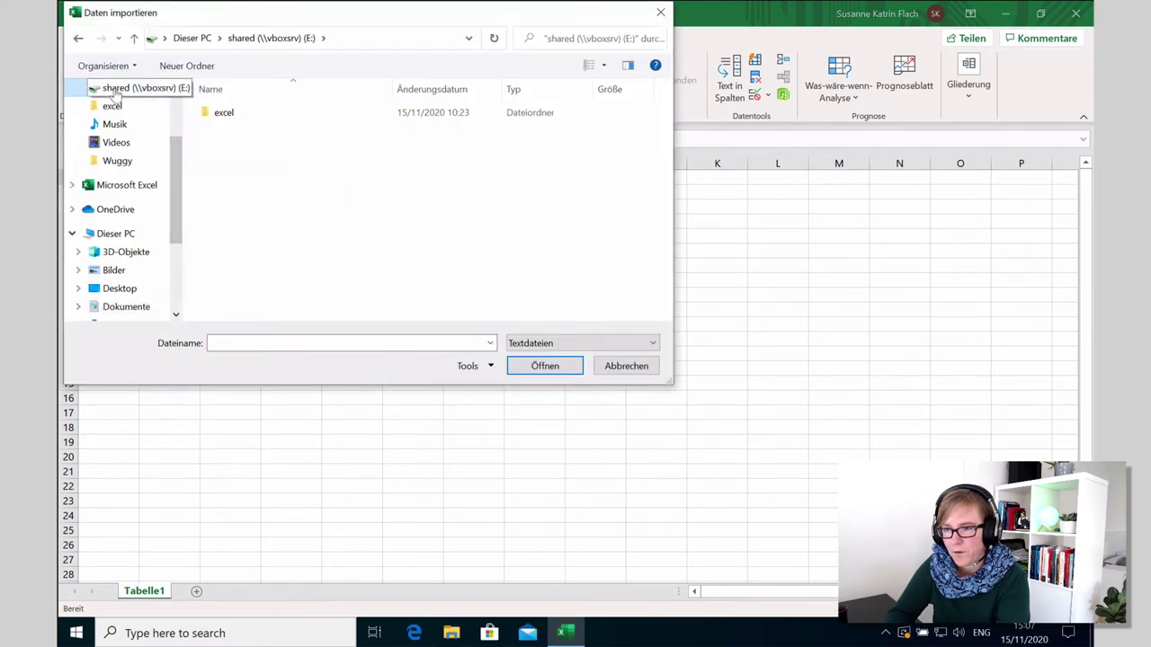
pyautogui.doubleClick(226, 119)
pyautogui.click(233, 119)
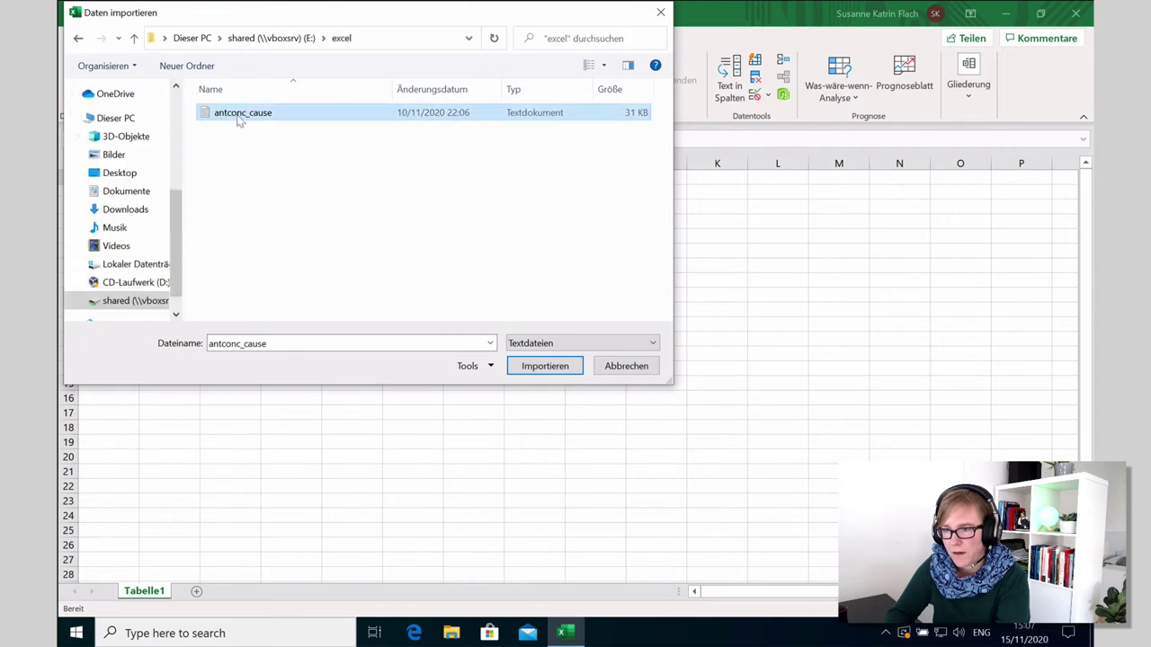
pyautogui.click(543, 367)
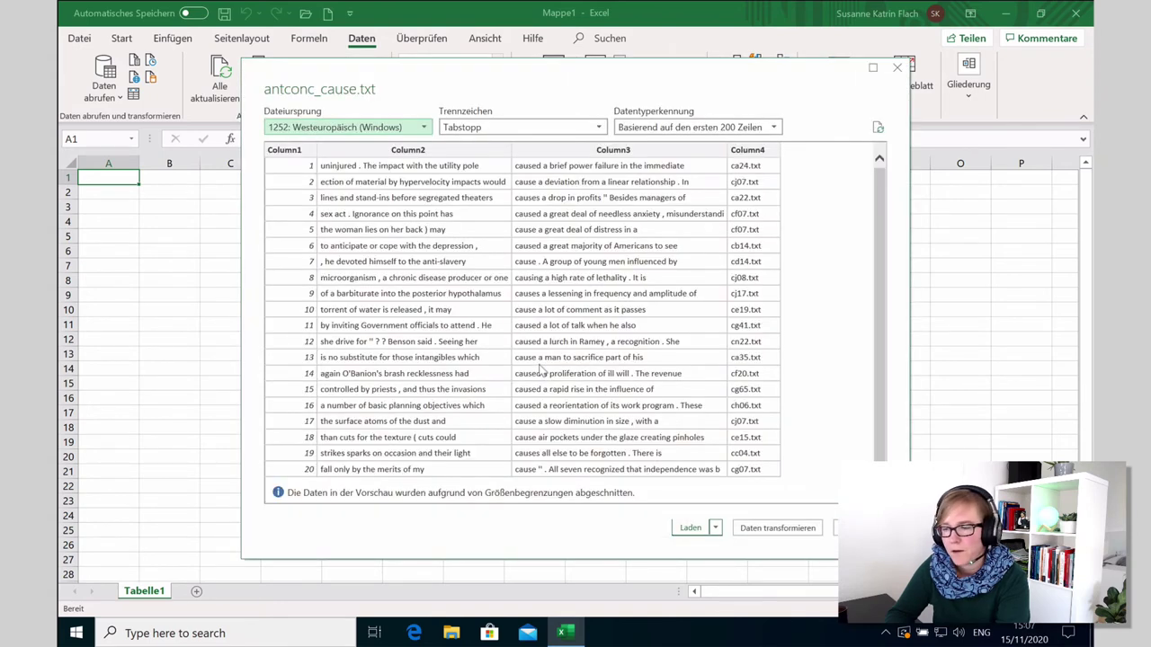
# - Try the Leerzeichen delimiter, switch back to Tabstopp, and load the data into the workbook
pyautogui.click(599, 128)
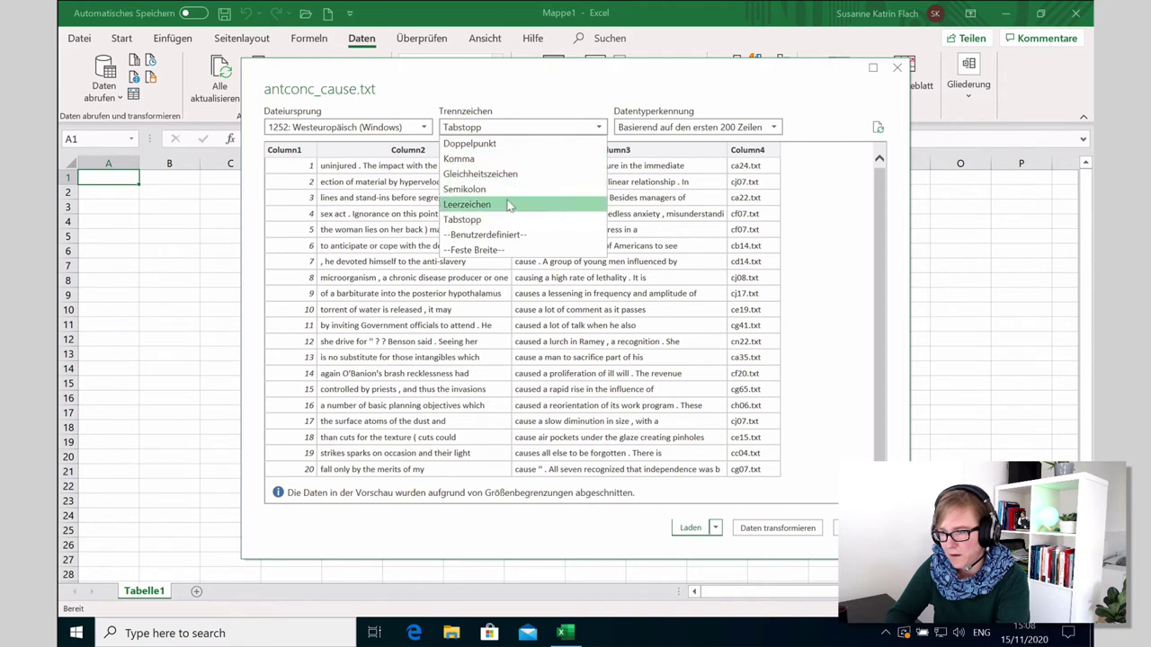
pyautogui.click(462, 206)
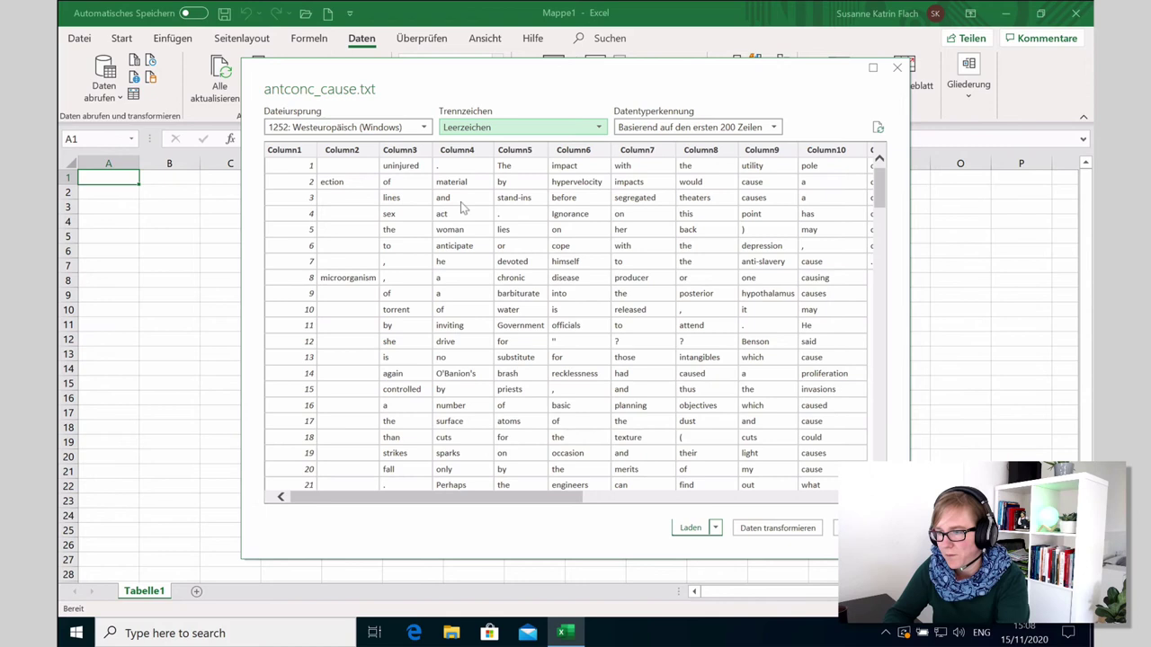
pyautogui.click(503, 129)
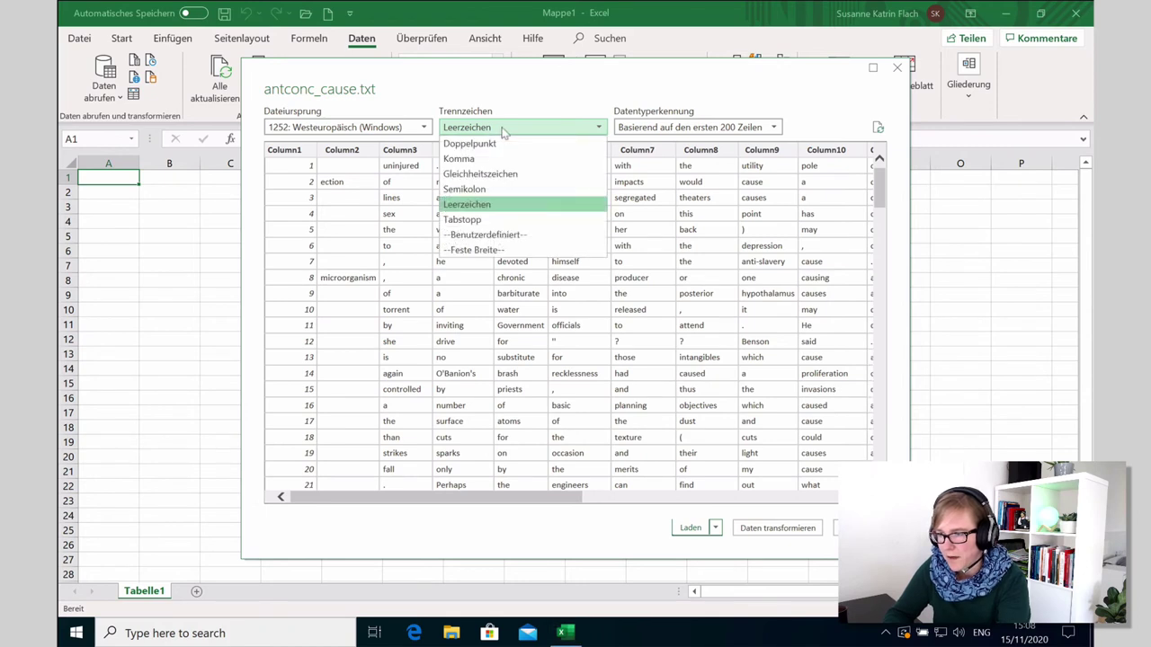
pyautogui.click(468, 219)
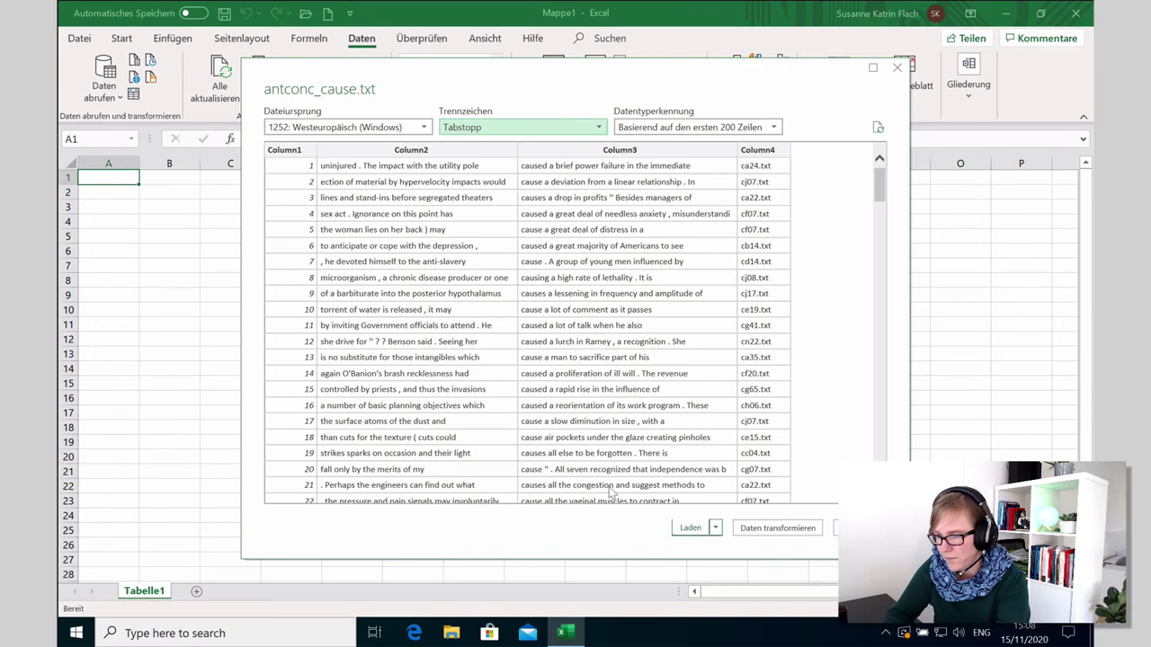
pyautogui.click(690, 529)
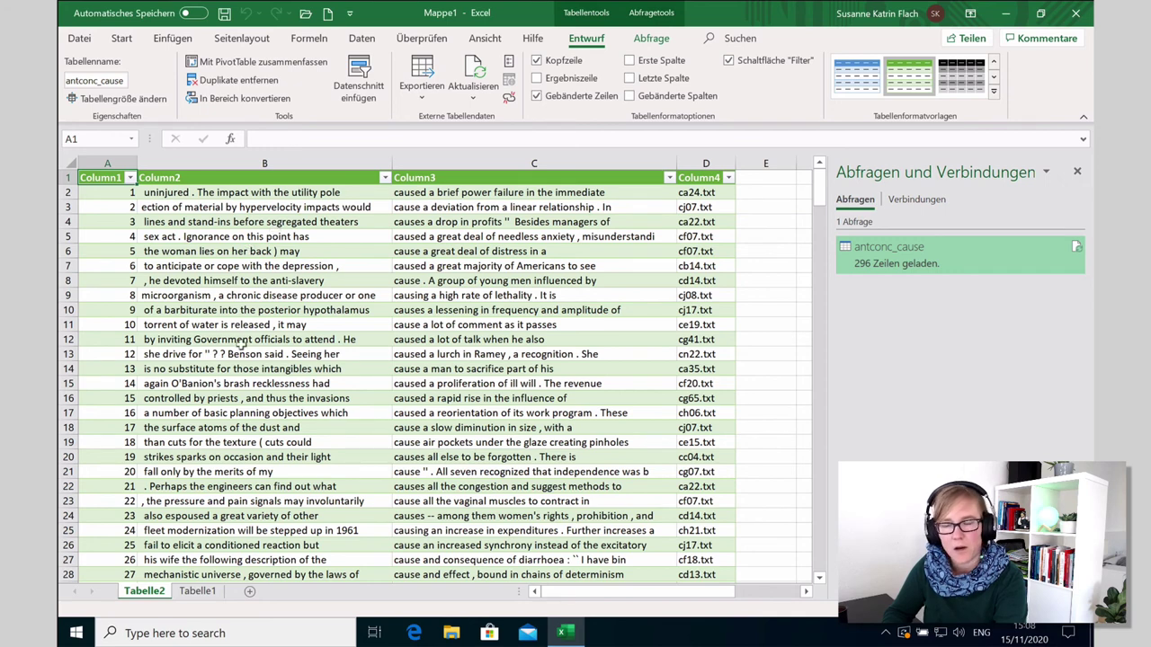
# - Select the Column1 header cell A1 of the loaded antconc_cause table
pyautogui.click(101, 178)
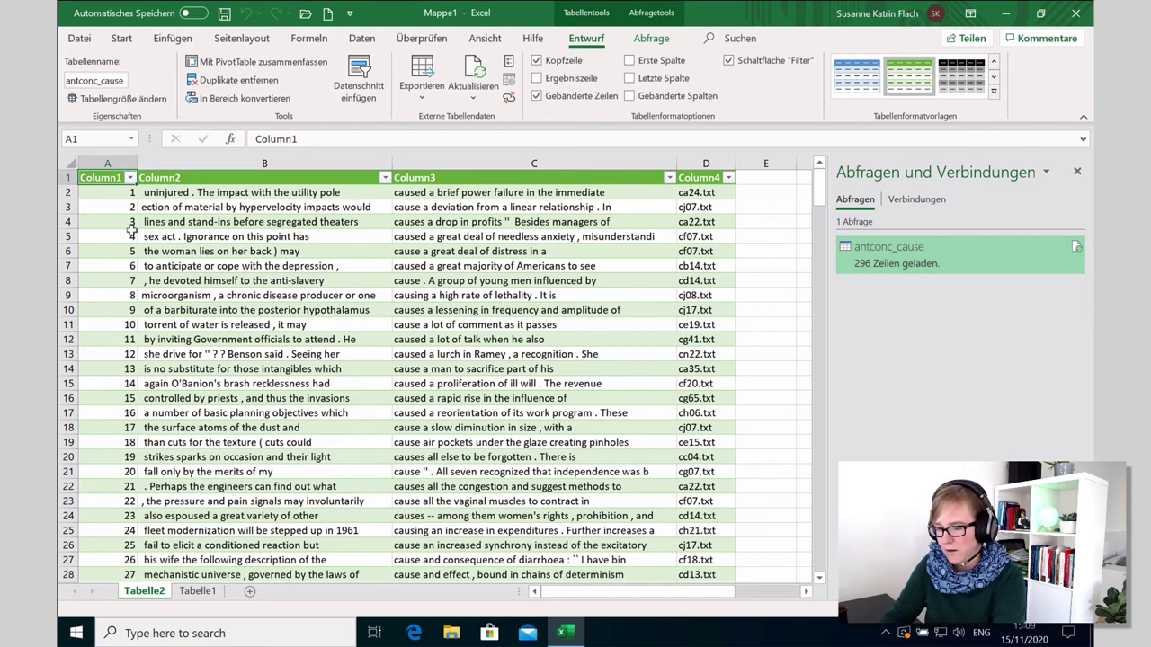
# - Replace headers Column1–Column4 with NO, LEFT, MATCH and FILE.ID across A1–D1
pyautogui.write('NO')
pyautogui.press('Tab')
pyautogui.write('L')
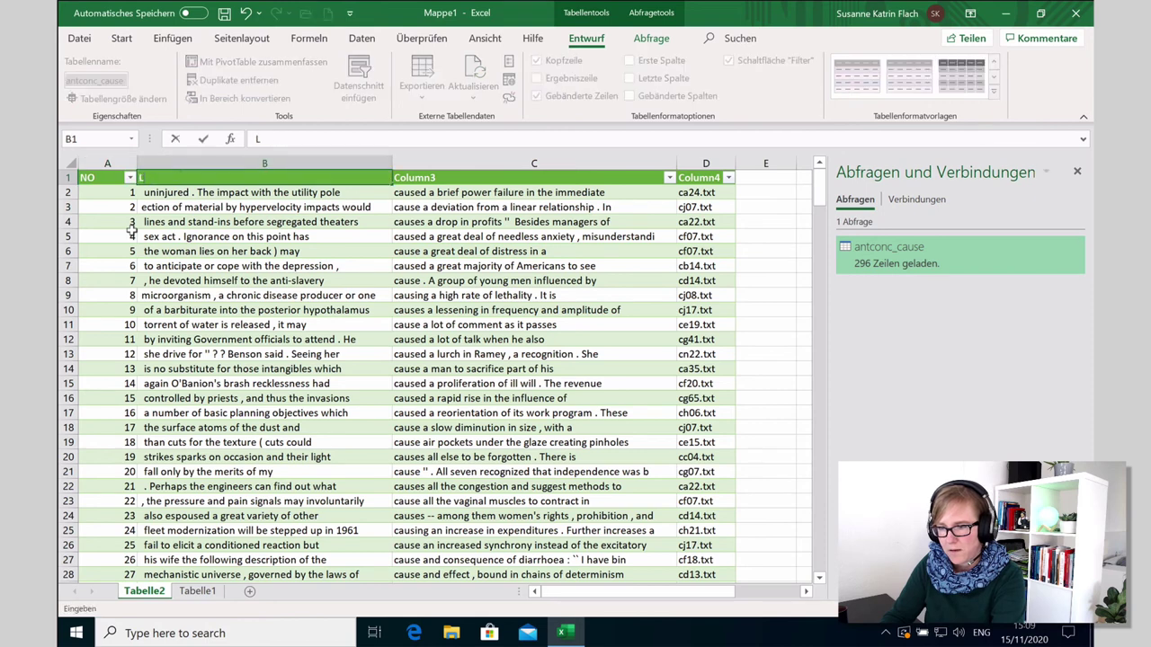
pyautogui.write('EFT')
pyautogui.press('Tab')
pyautogui.write('MATCH')
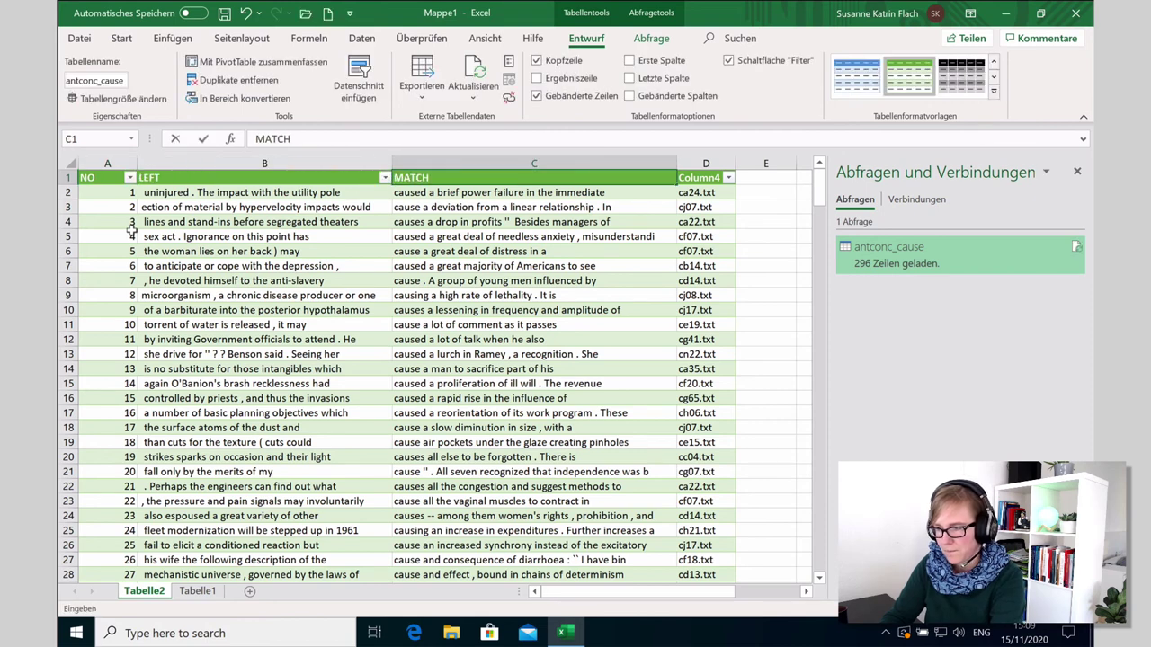
pyautogui.press('Tab')
pyautogui.write('FILE.ID')
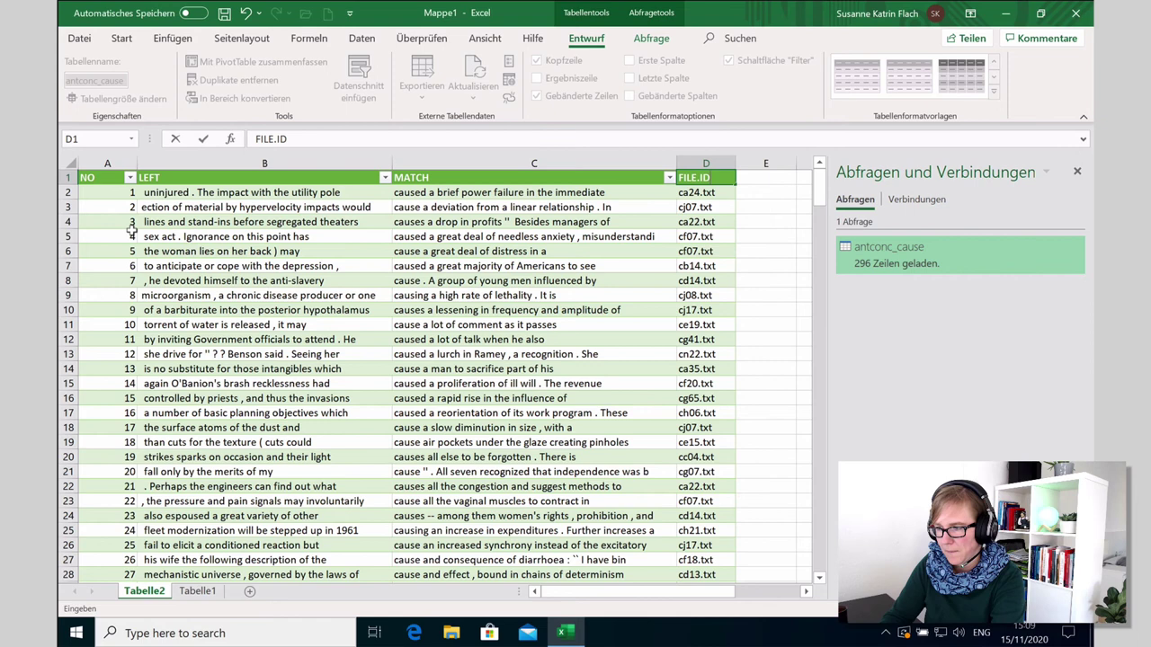
pyautogui.press('Return')
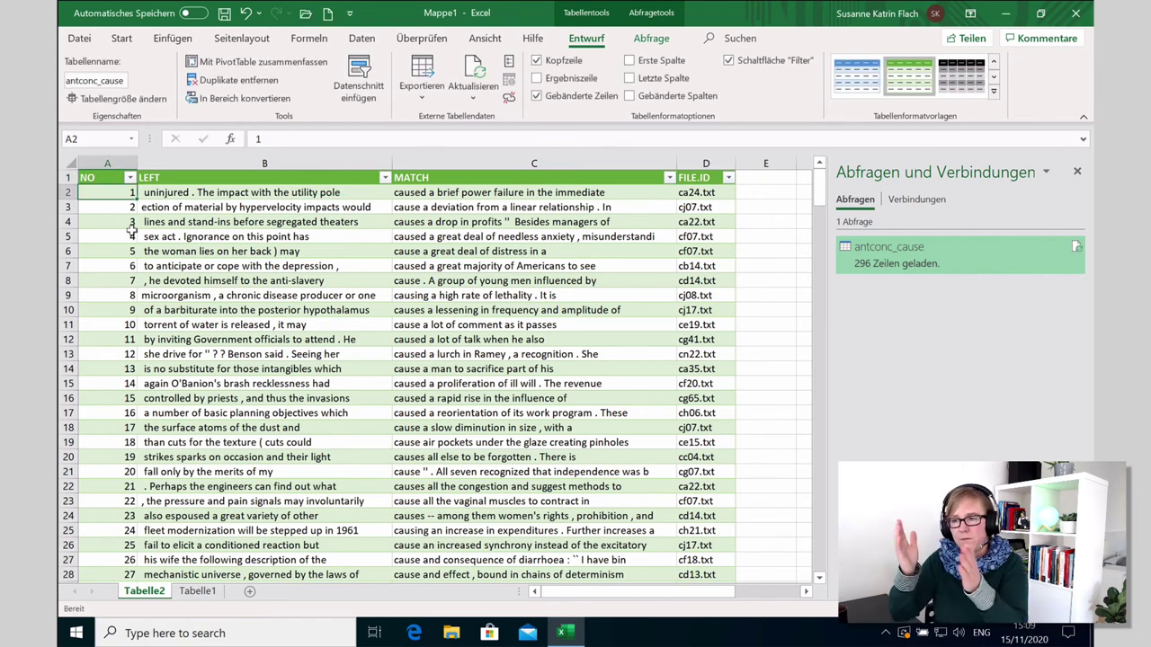